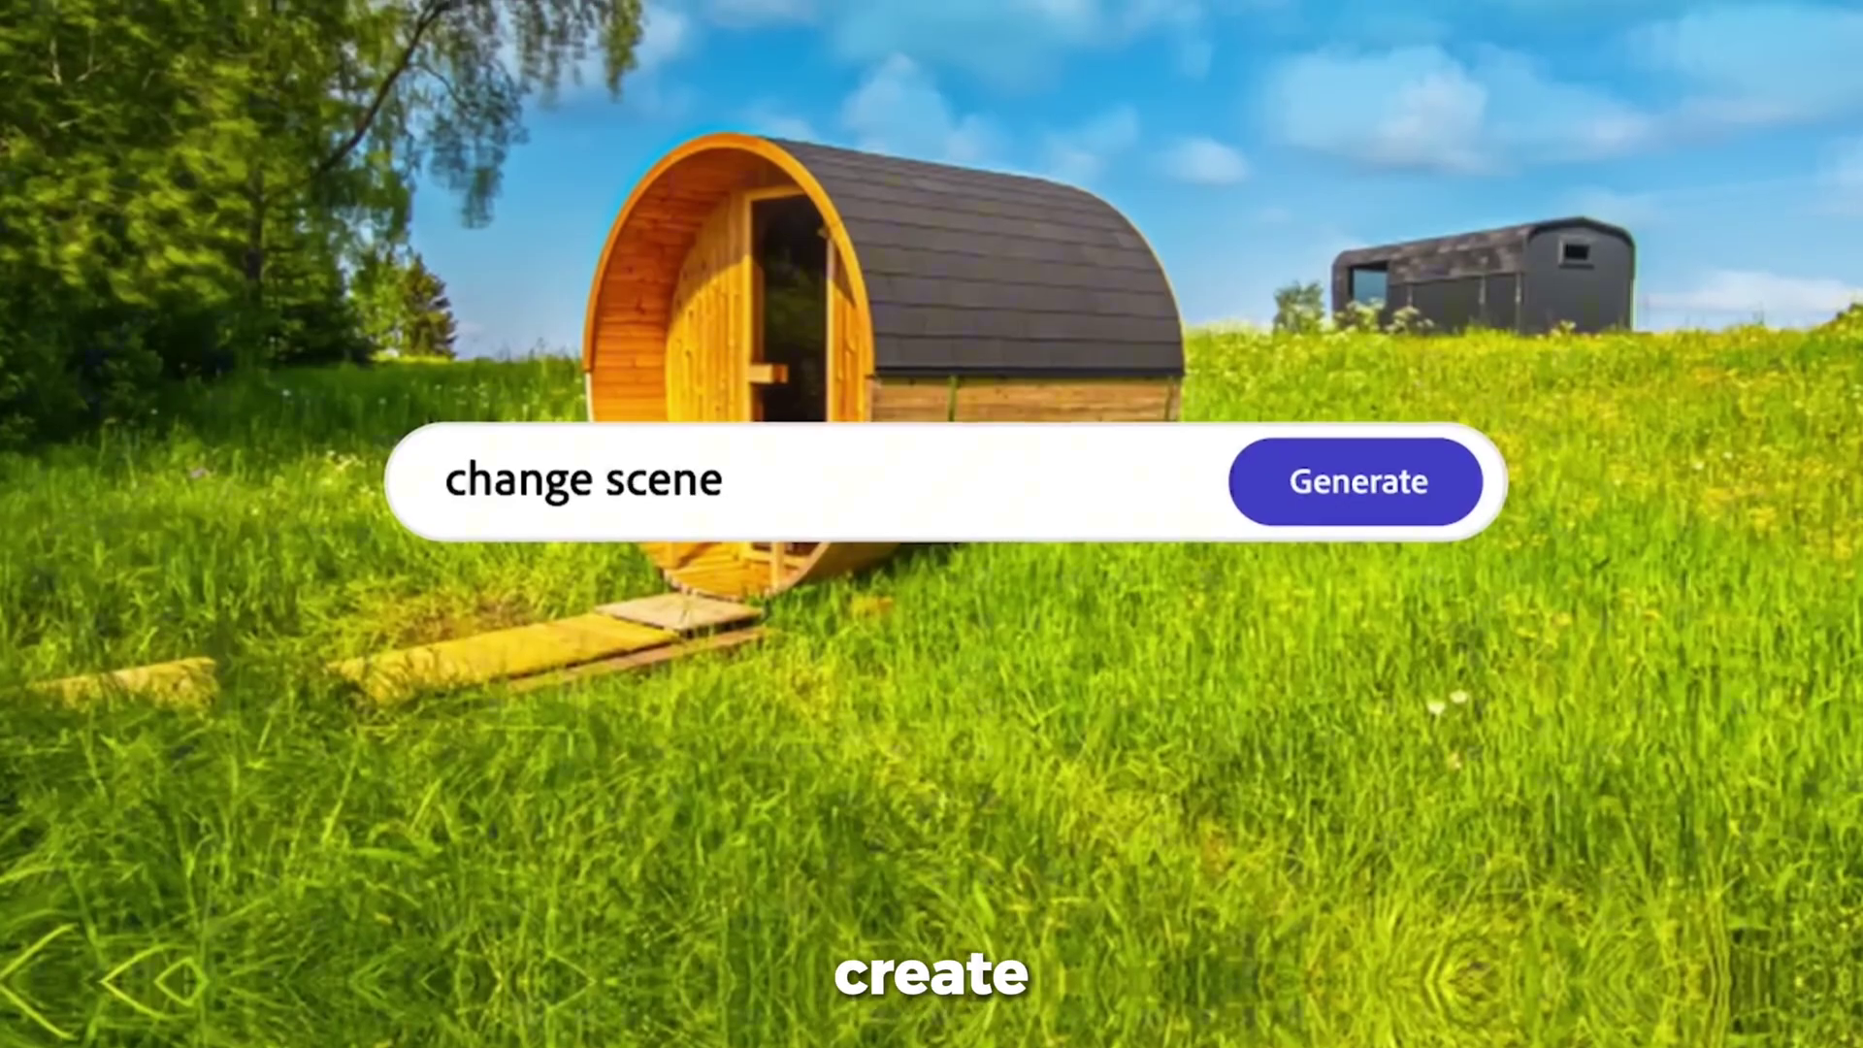
- Enter firefly.adobe.com in the Google search box to open the Adobe Firefly home page
click(950, 552)
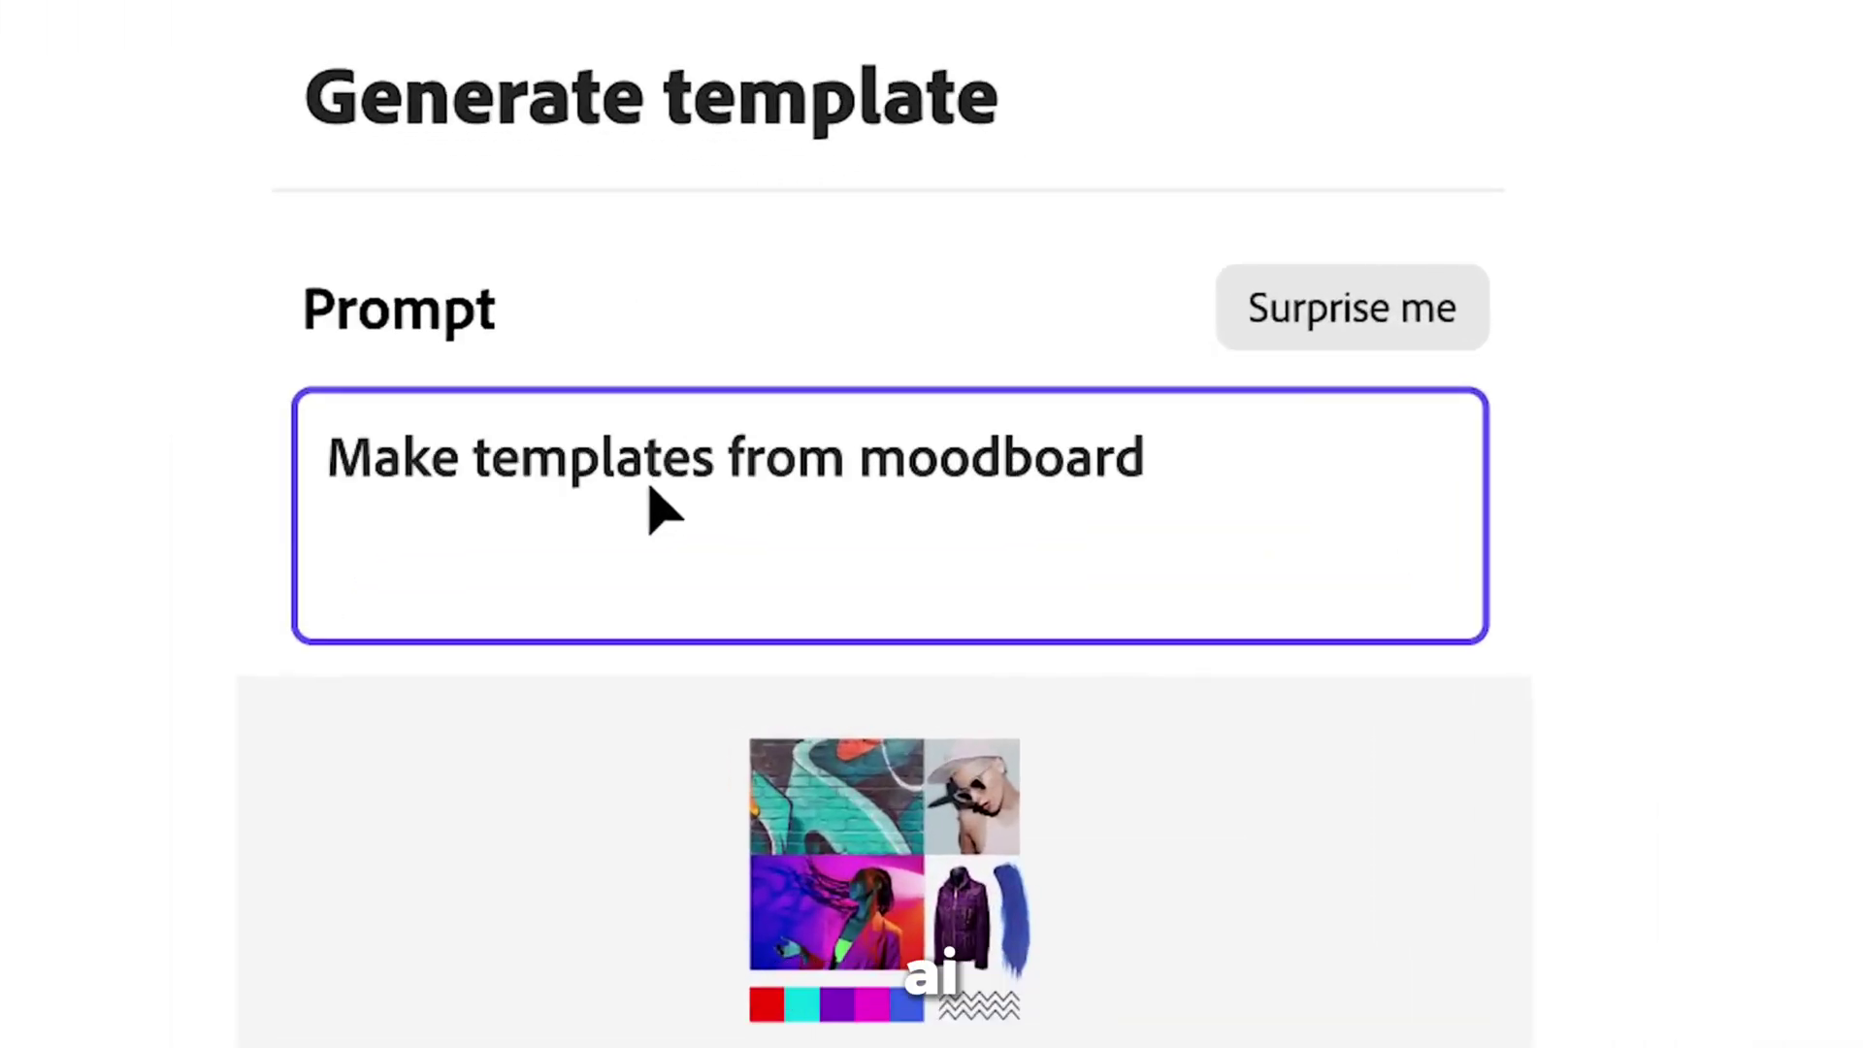
click(903, 694)
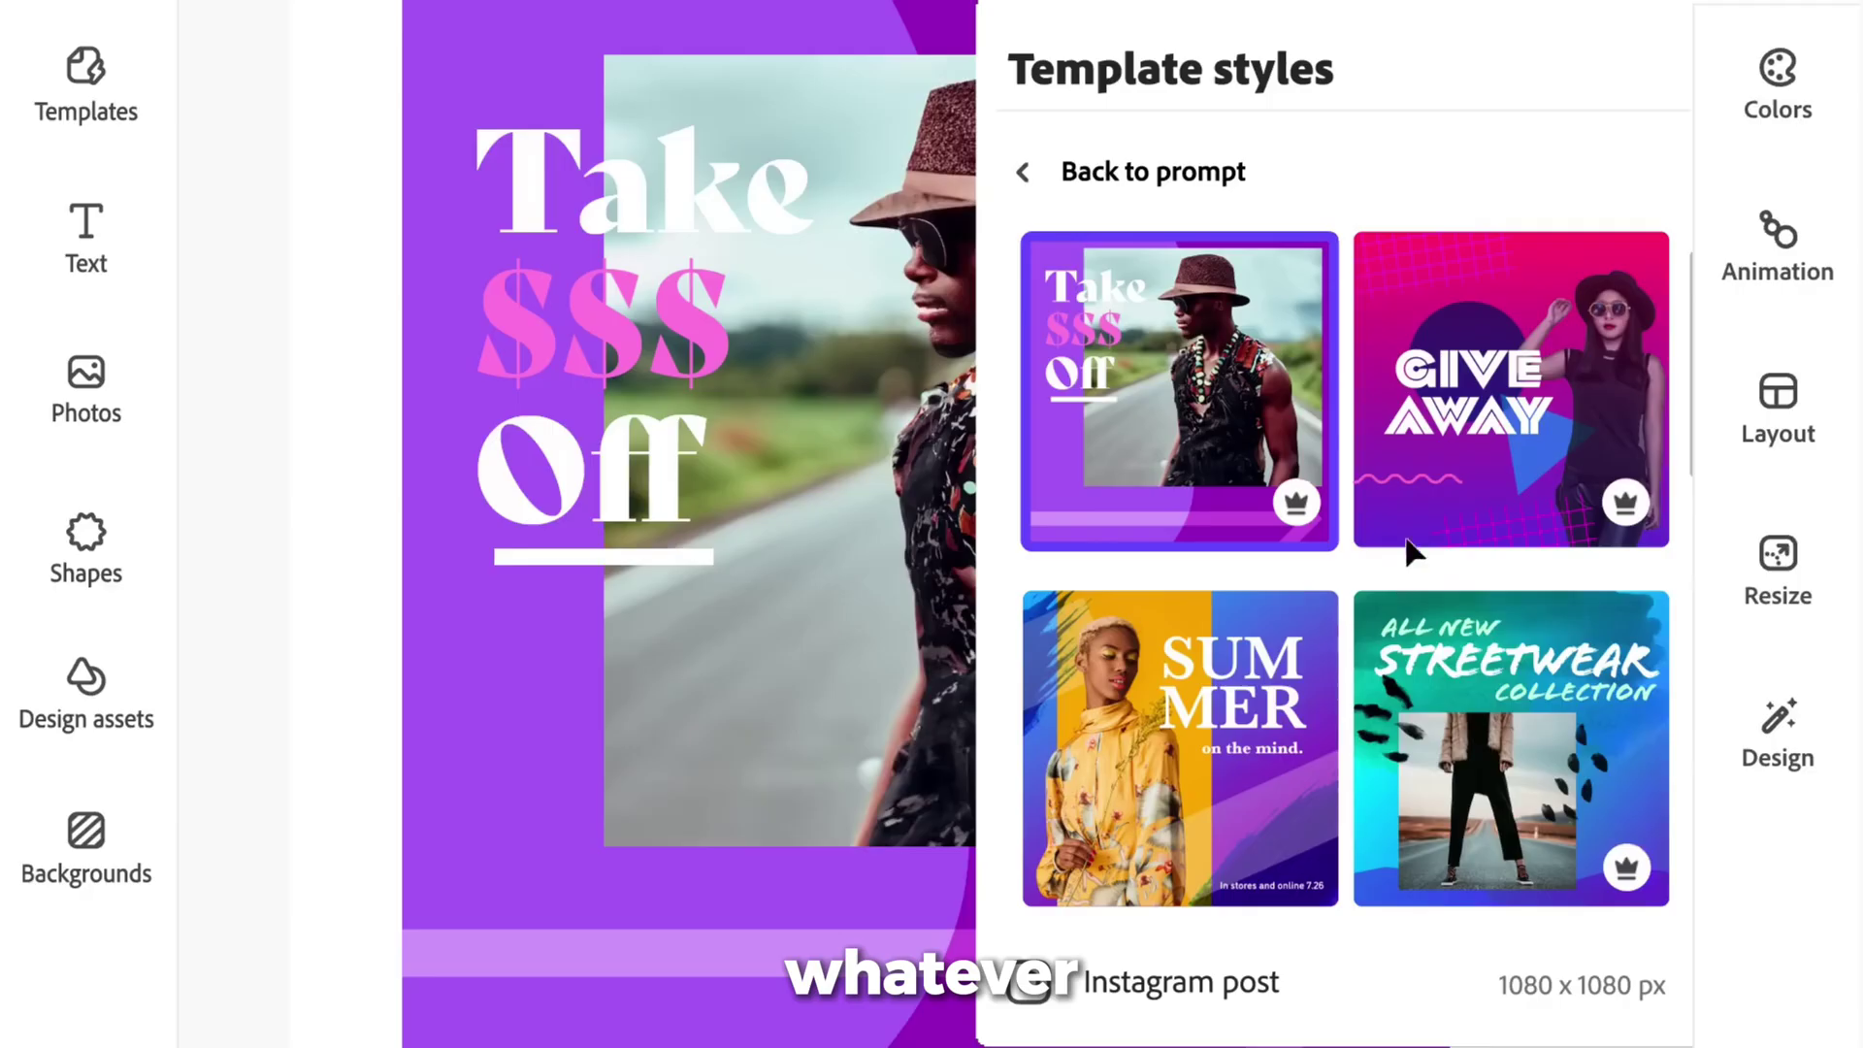
click(1413, 538)
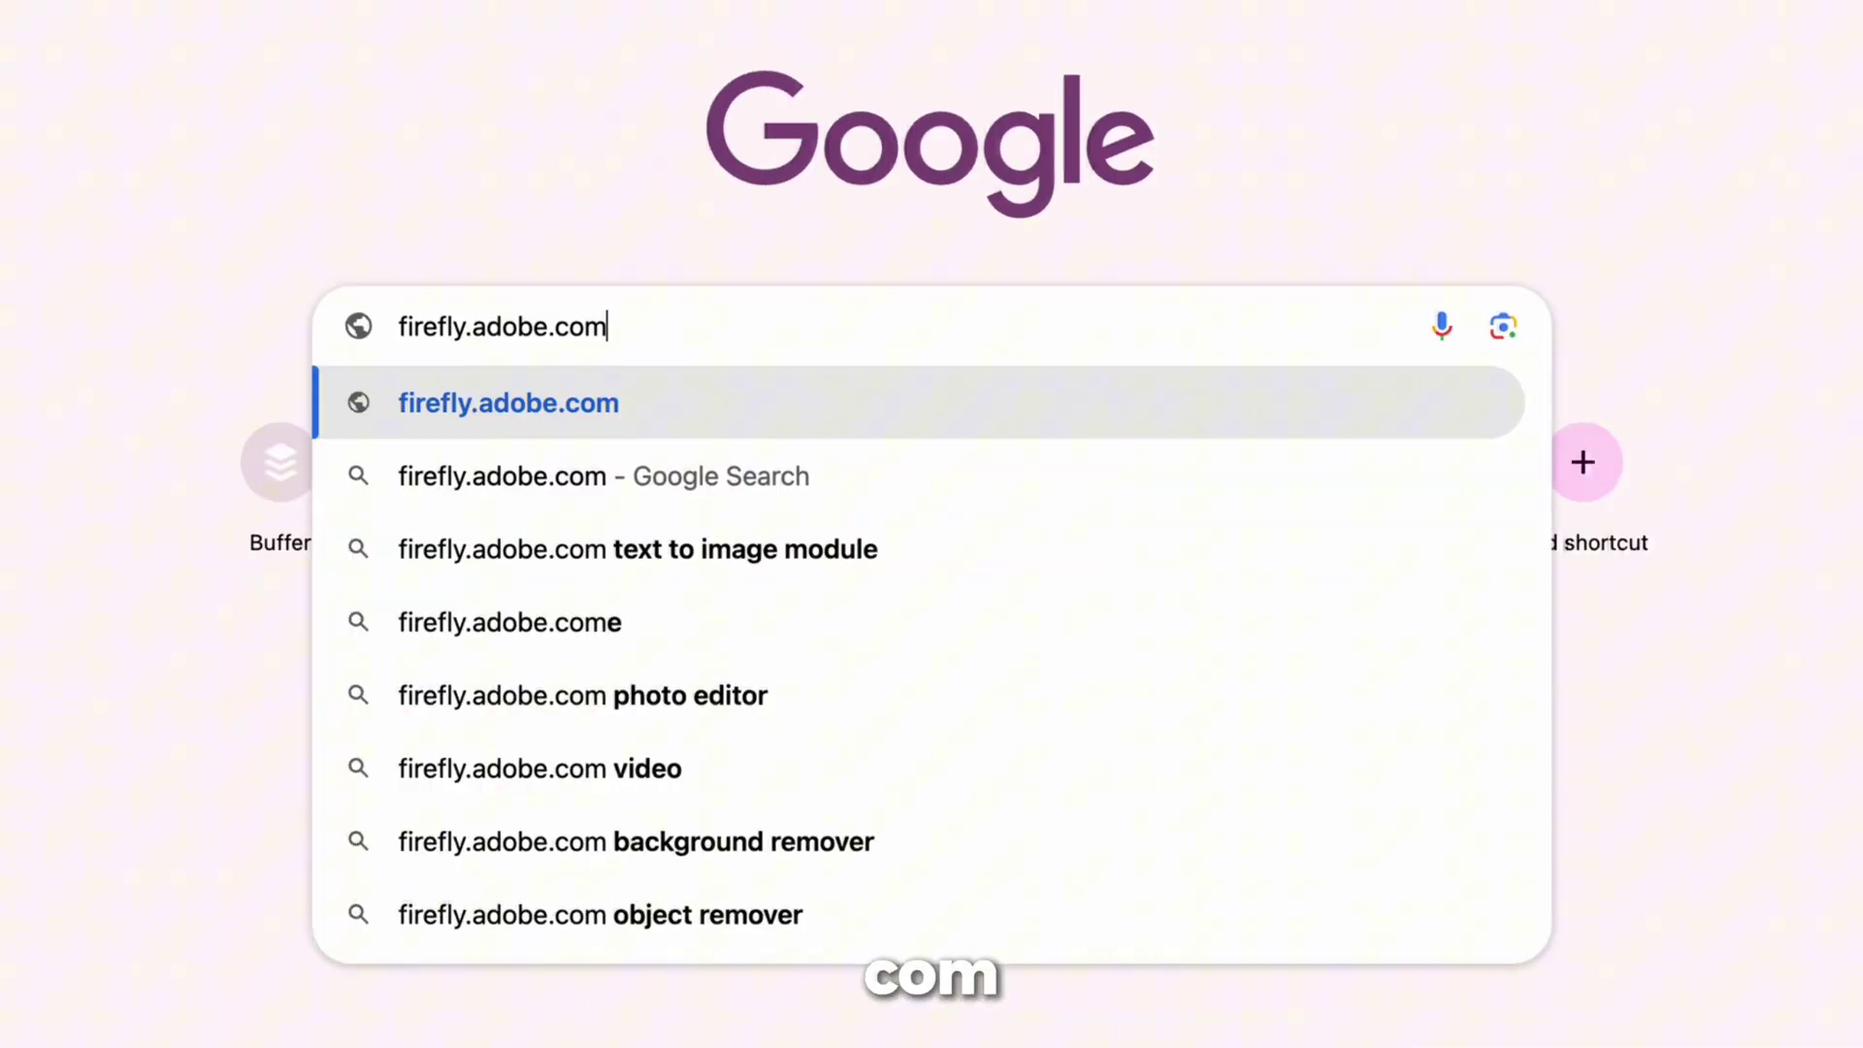
key(Return)
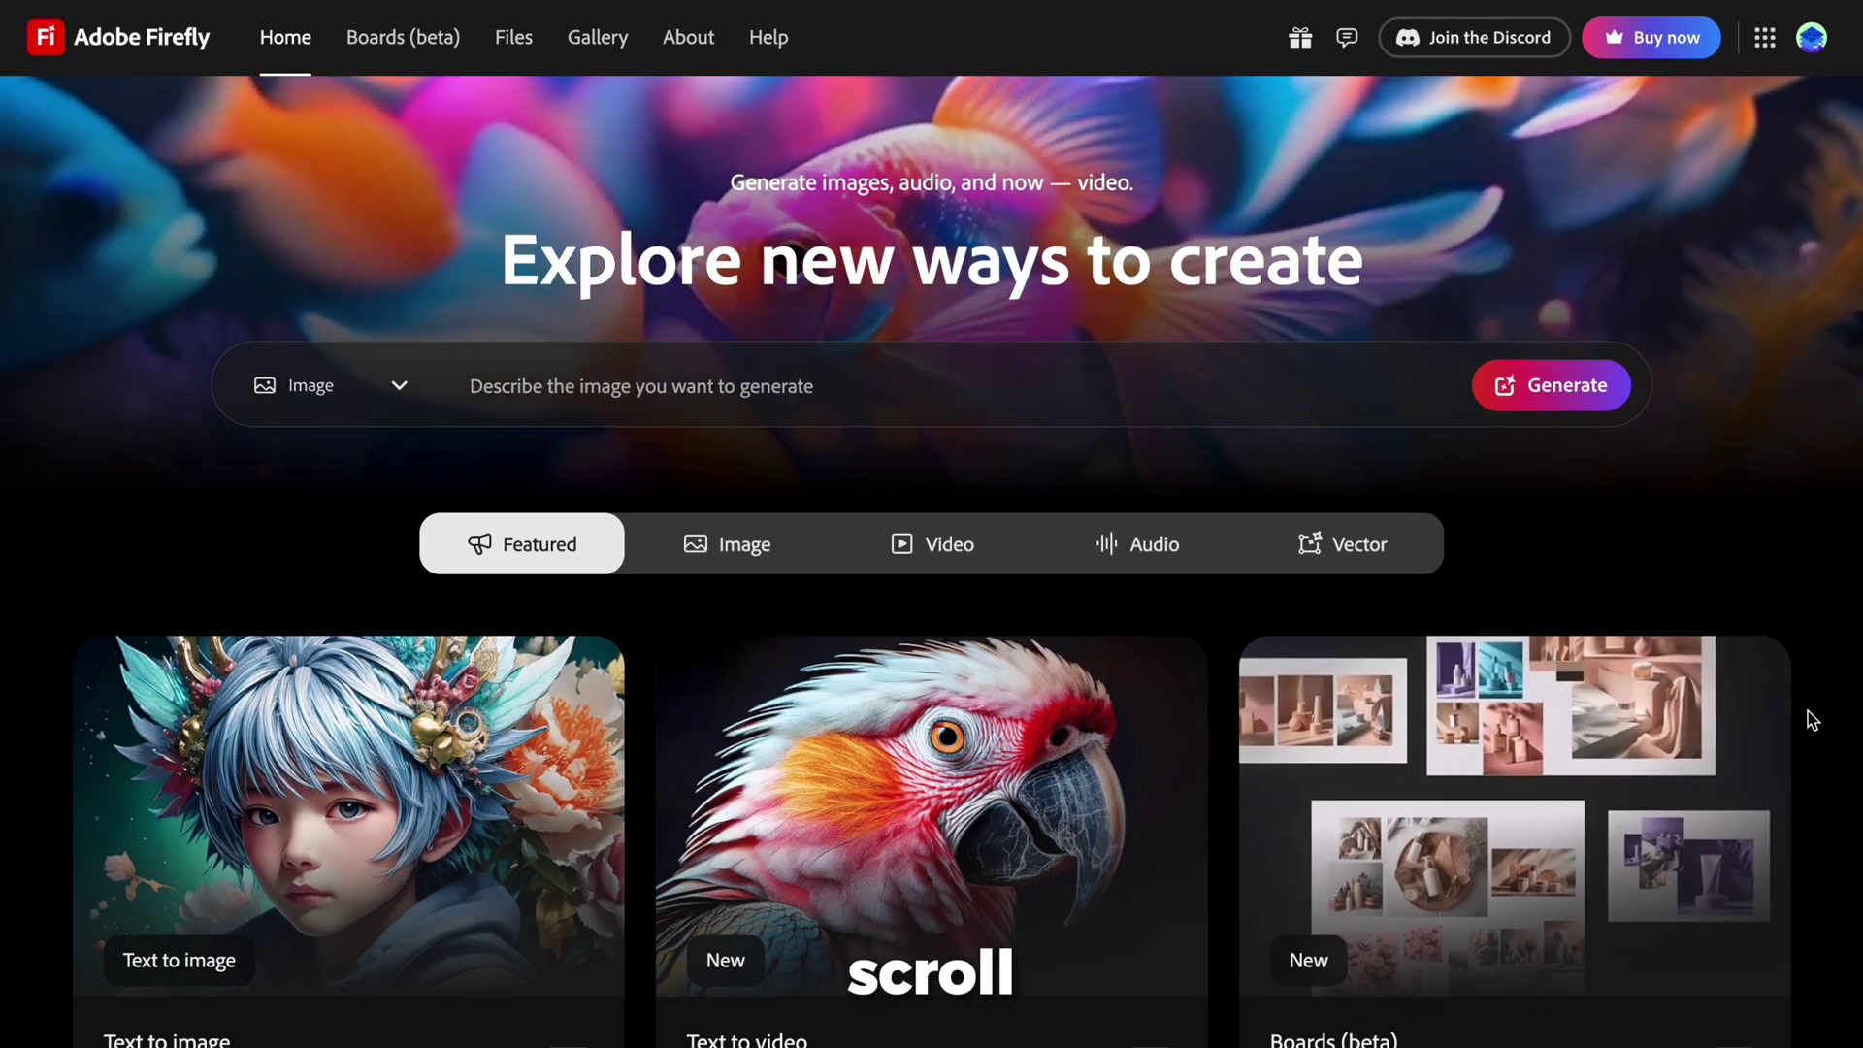
- Browse the feature cards and Gallery, return Home, and enter 'Cosmic peacock on a floating island under aurora skies.'
scroll(1810, 722, down, 5)
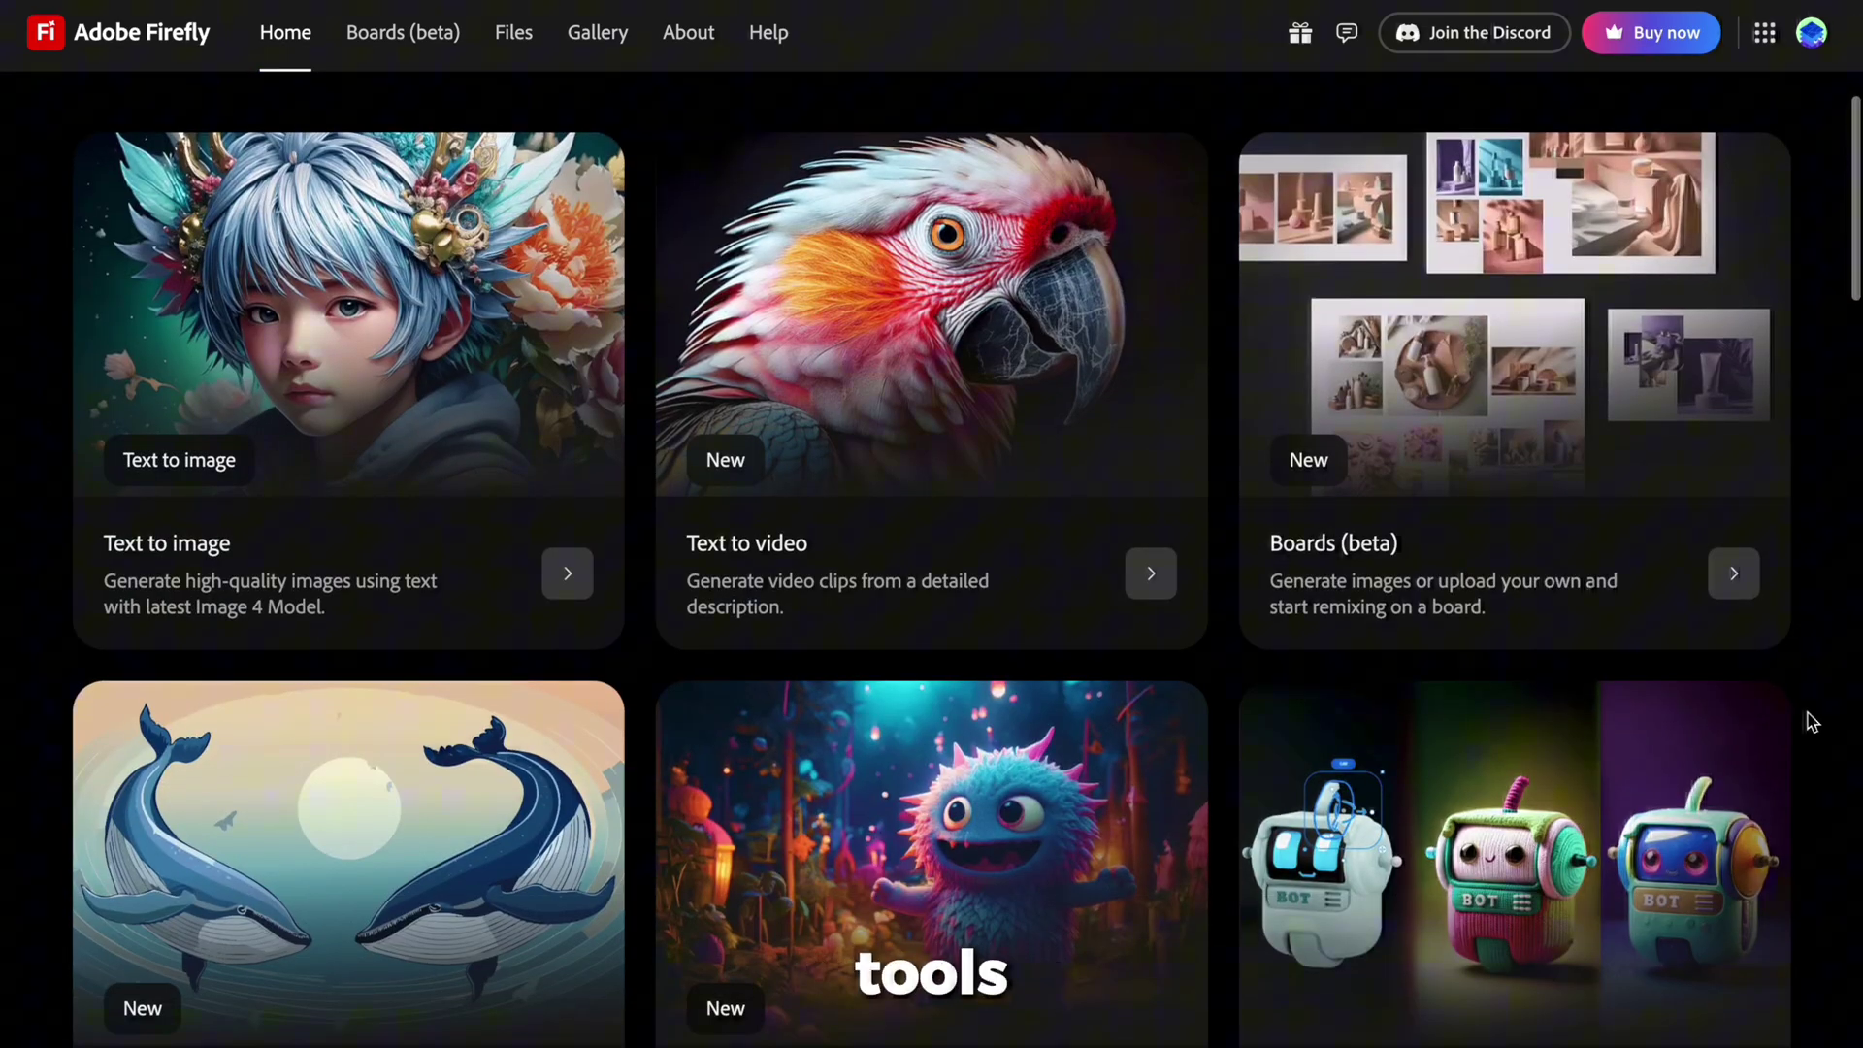
scroll(1810, 722, down, 2)
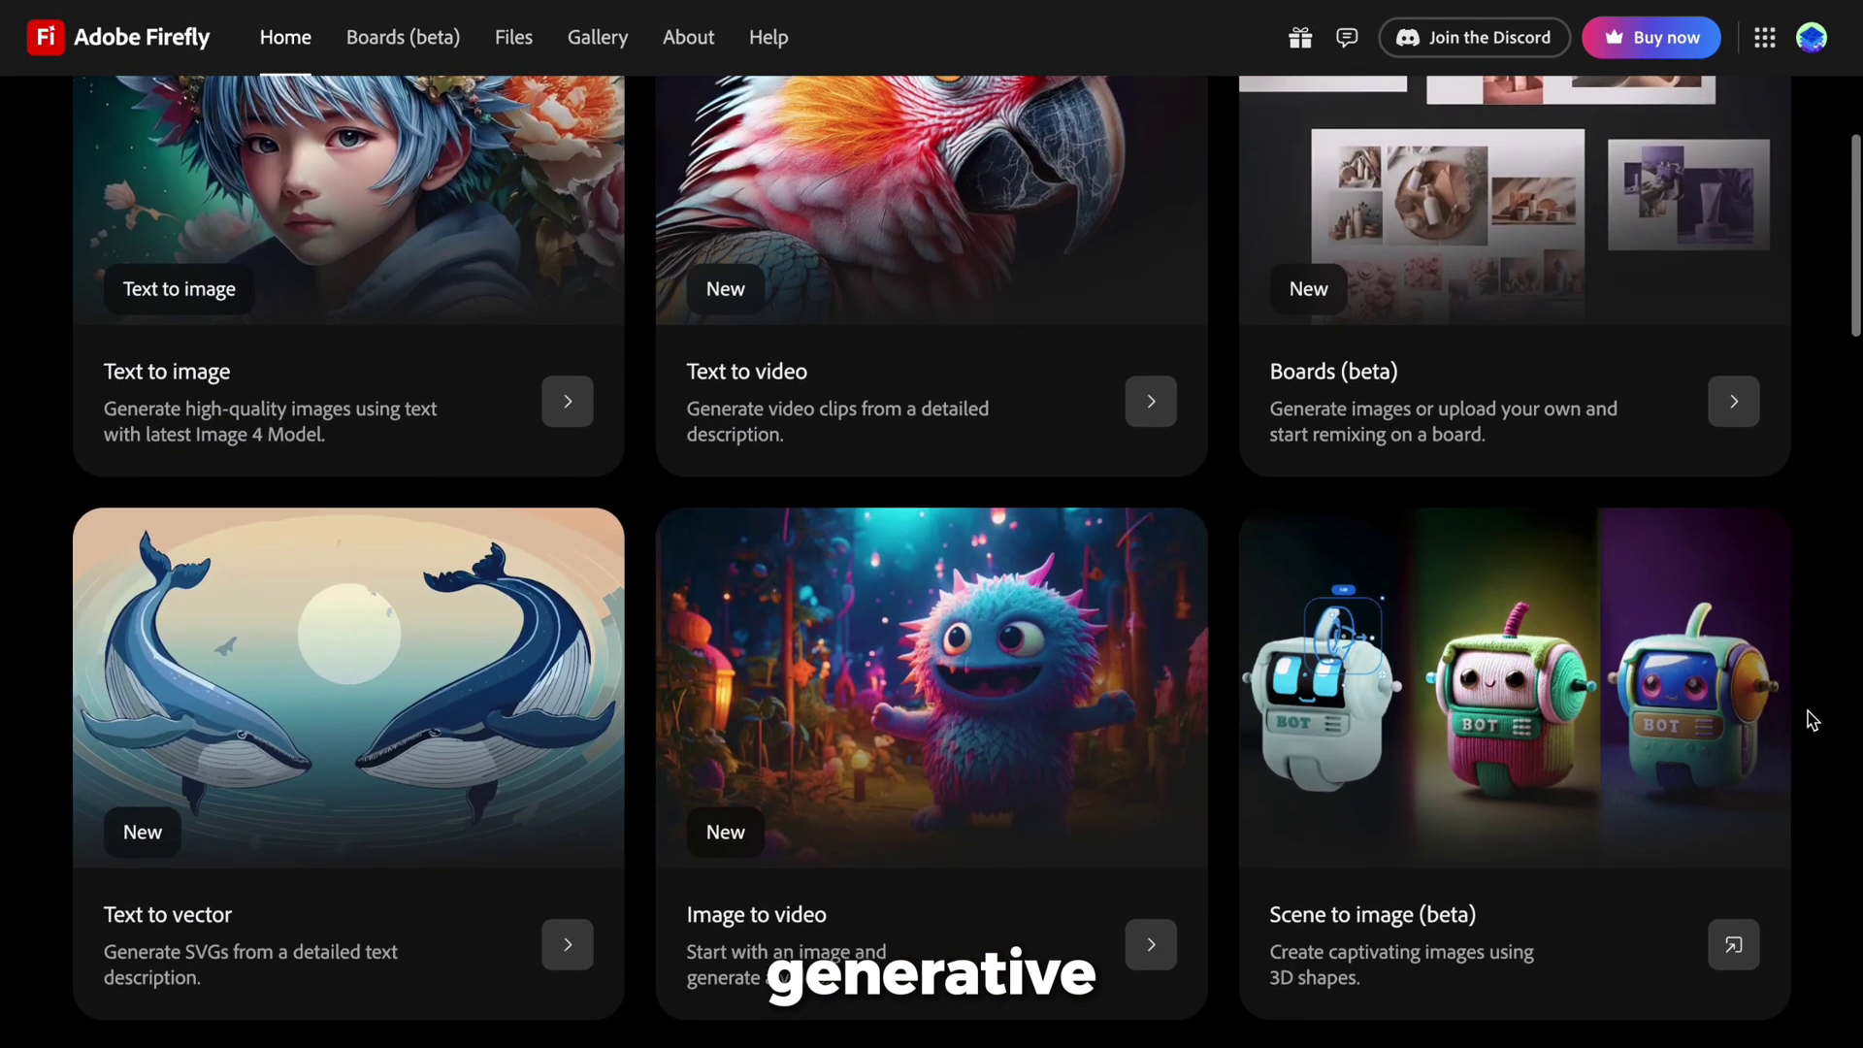
scroll(1811, 722, down, 1)
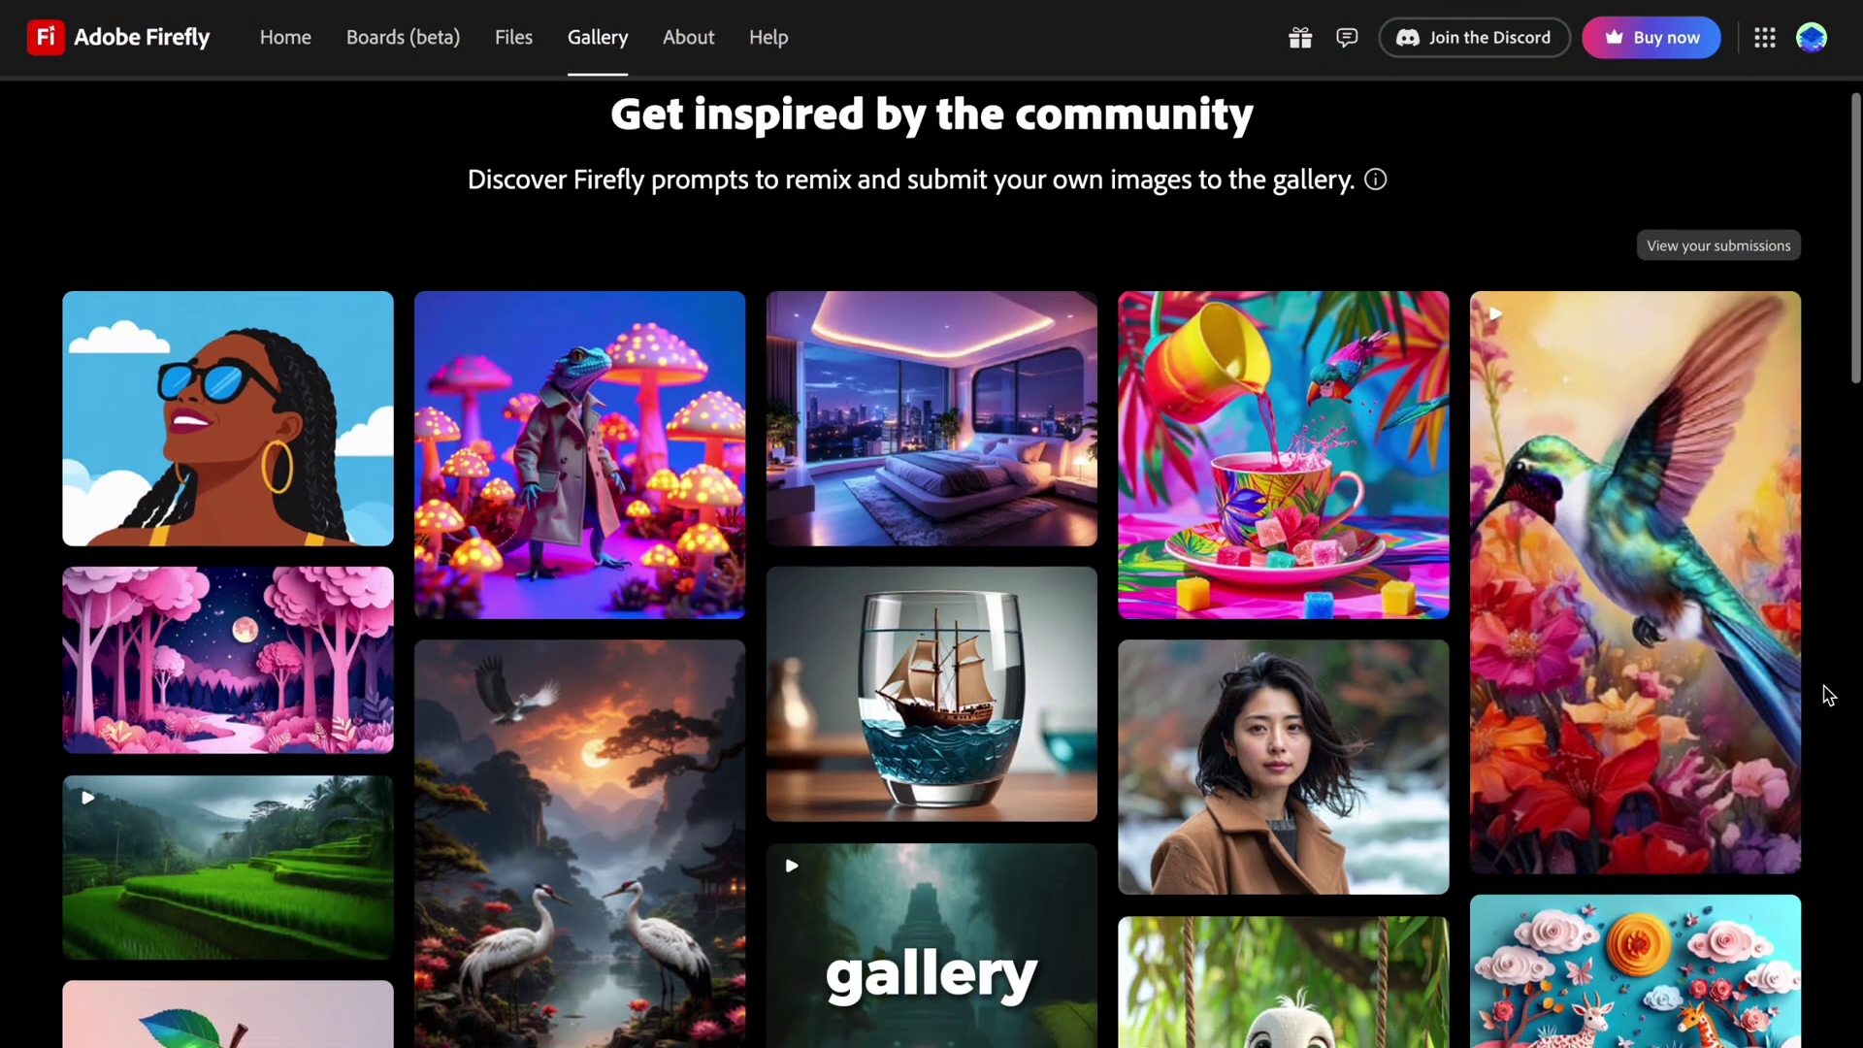
scroll(1821, 694, down, 4)
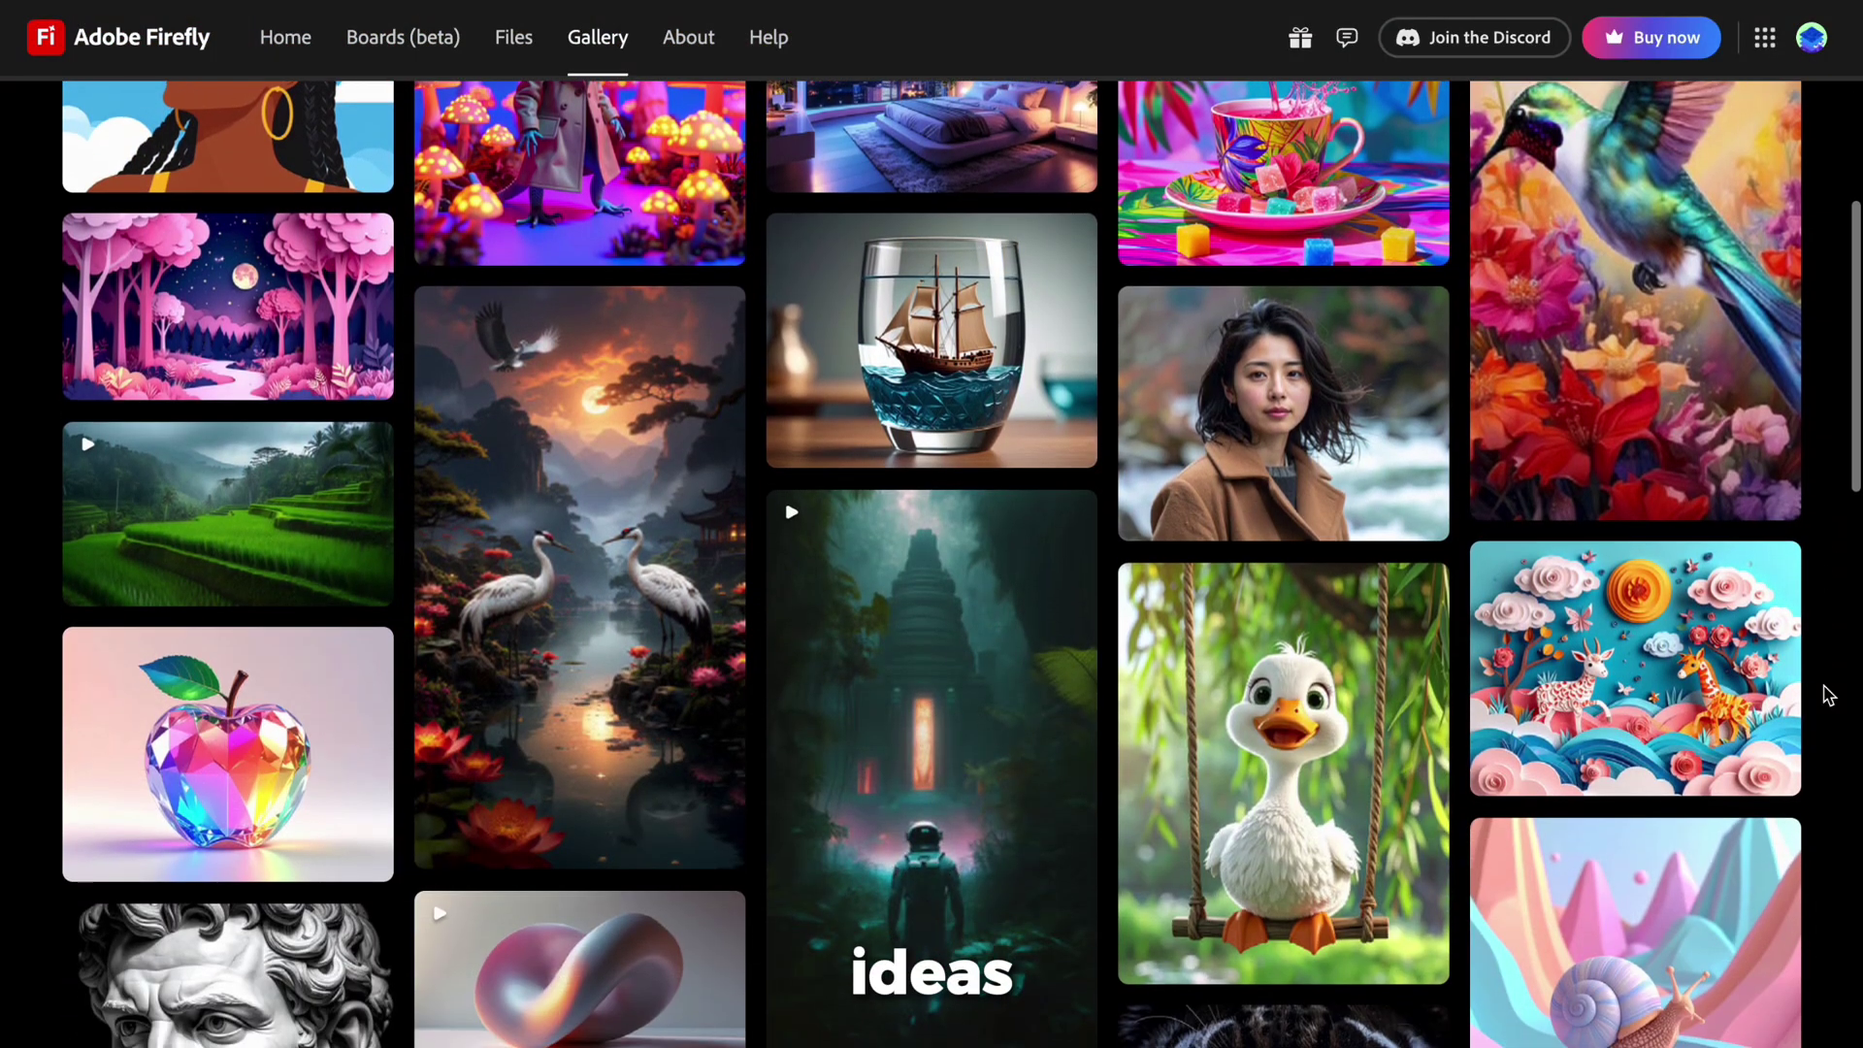
scroll(1822, 695, down, 4)
click(285, 39)
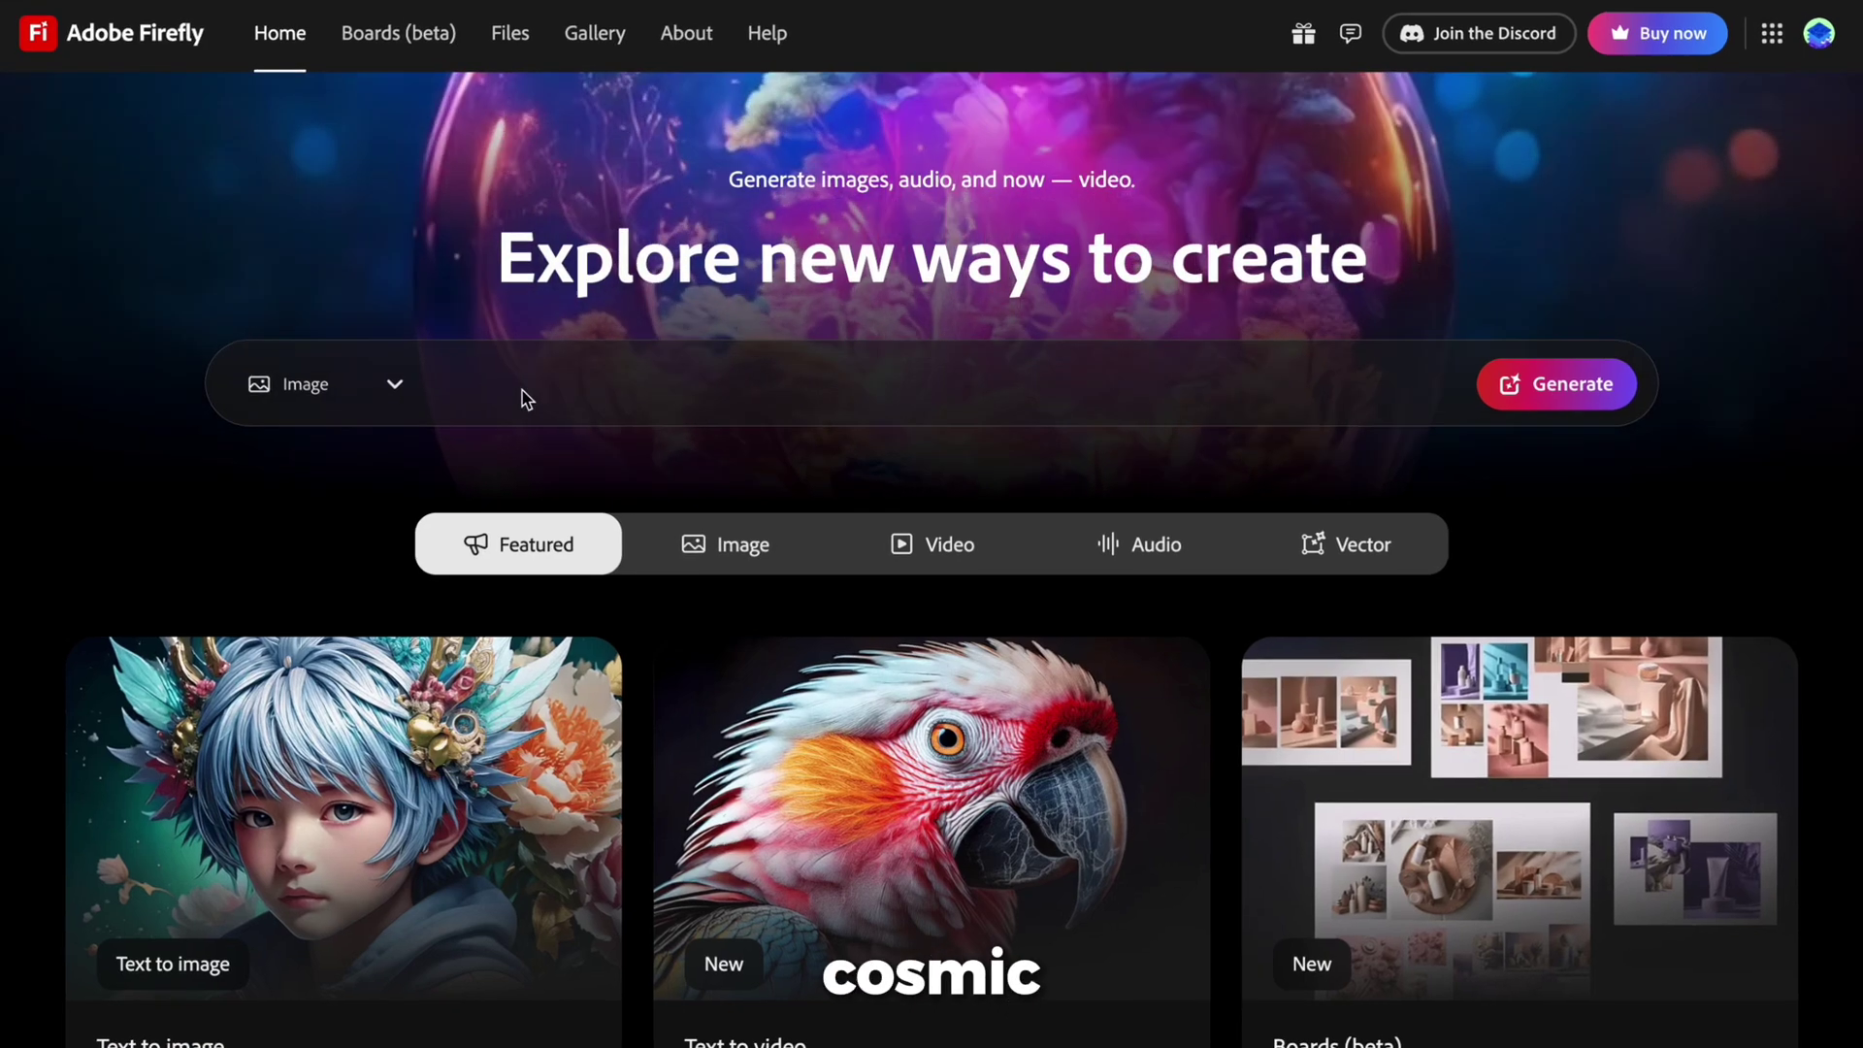
text(Cosmic peacock on a floating island under aurora skies.)
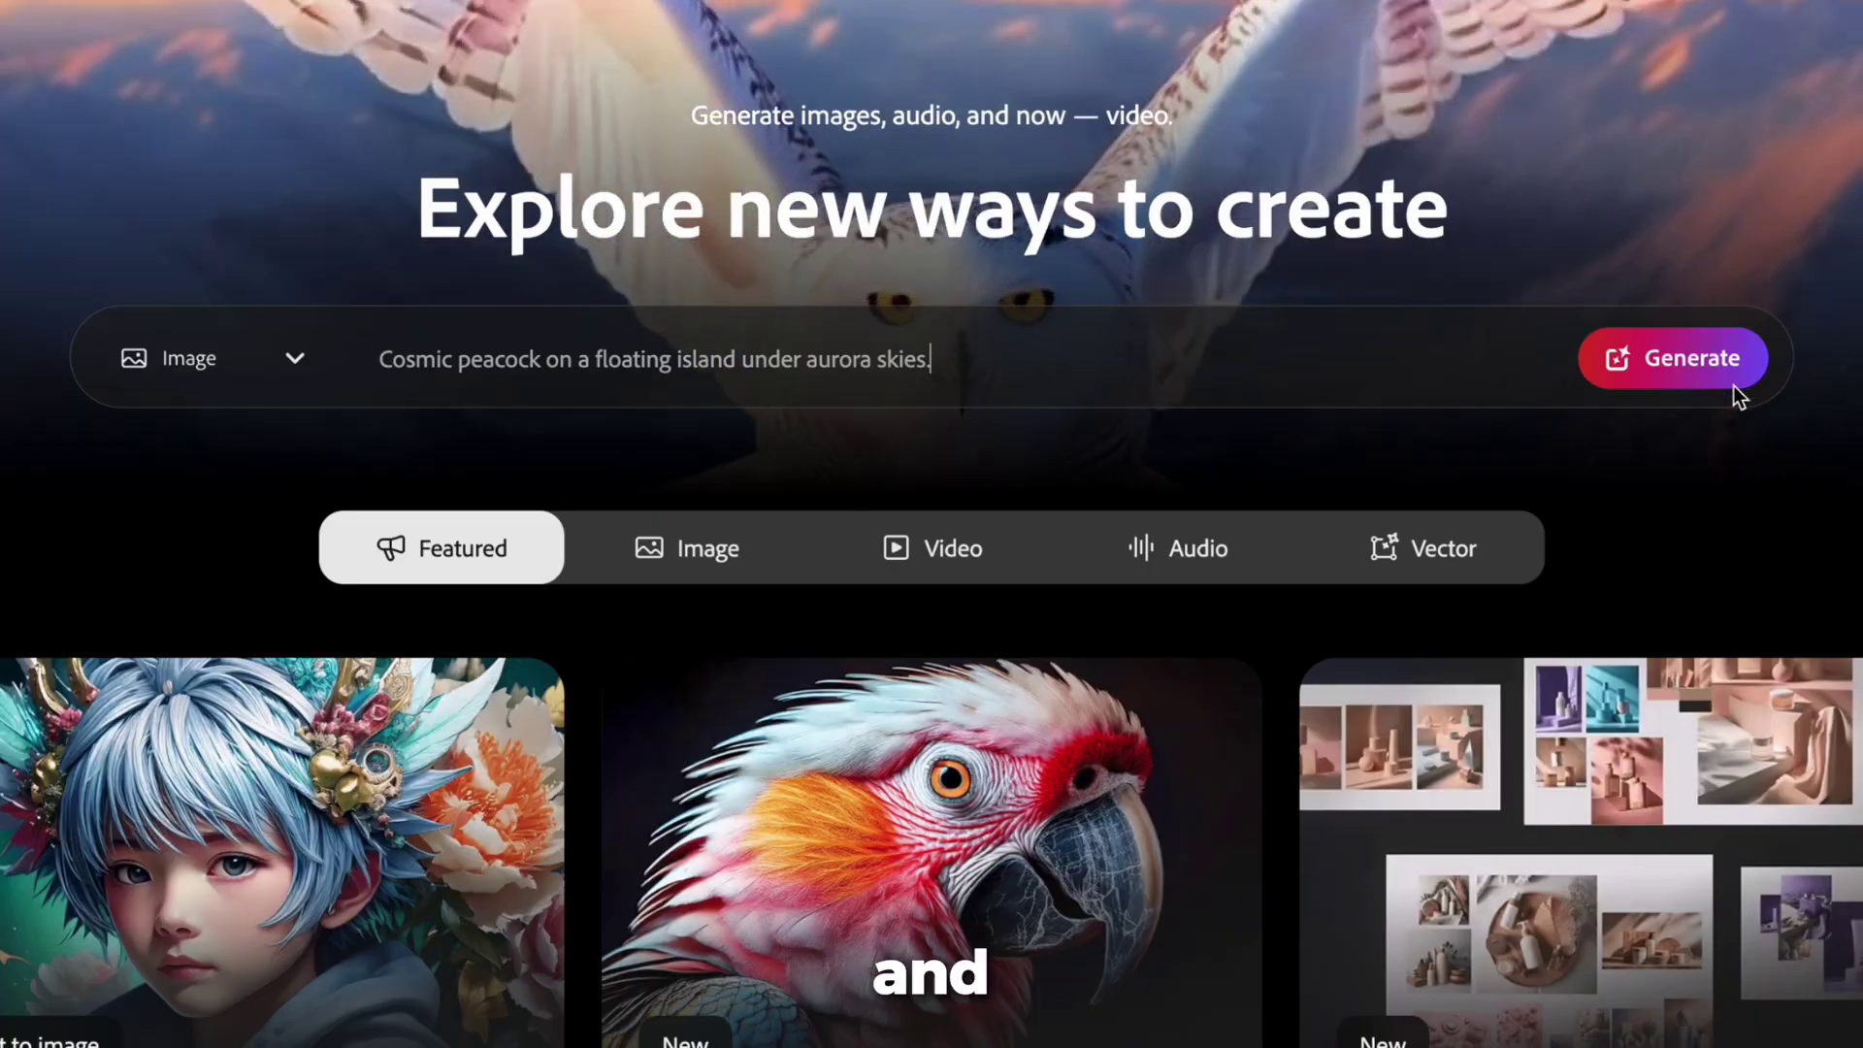
- Generate the peacock images, then regenerate with the pasted cartoon-style 'glowing aurora skies' prompt
click(1733, 384)
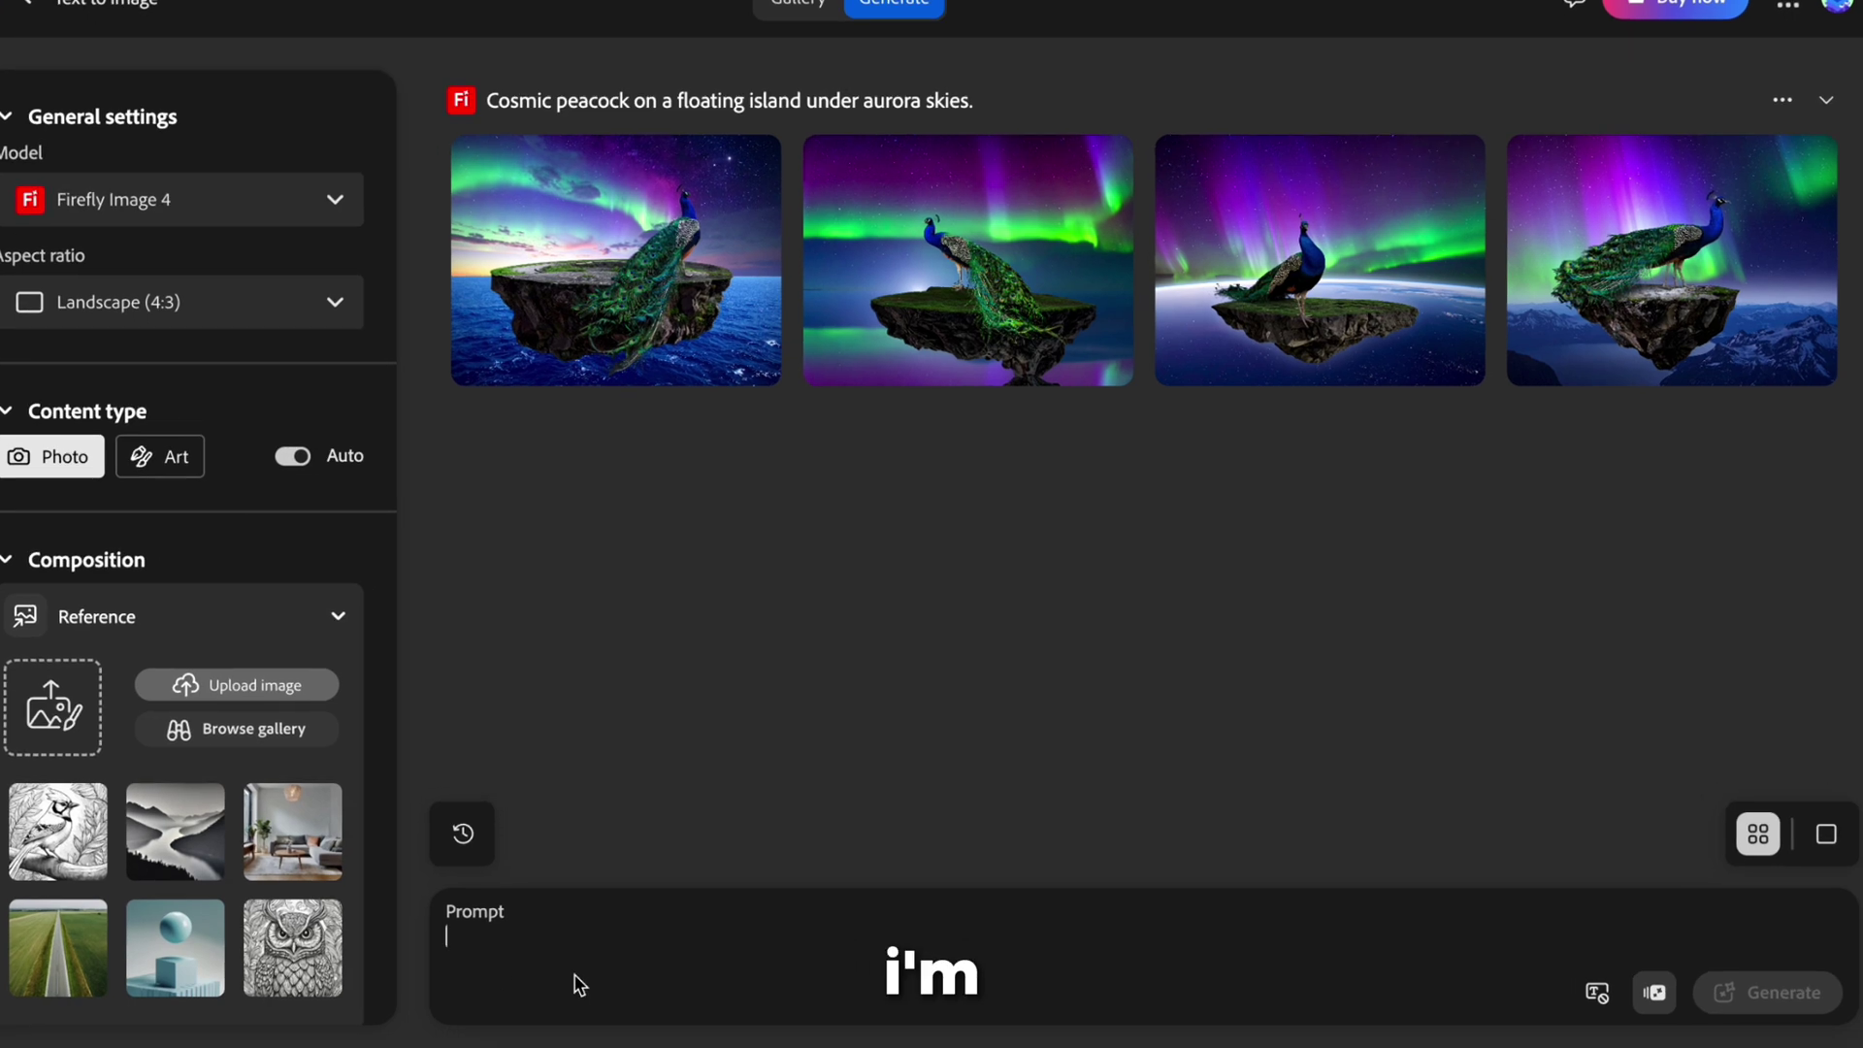
text(Cartoon-style cosmic peacock on a floating island under glowing aurora skies.")
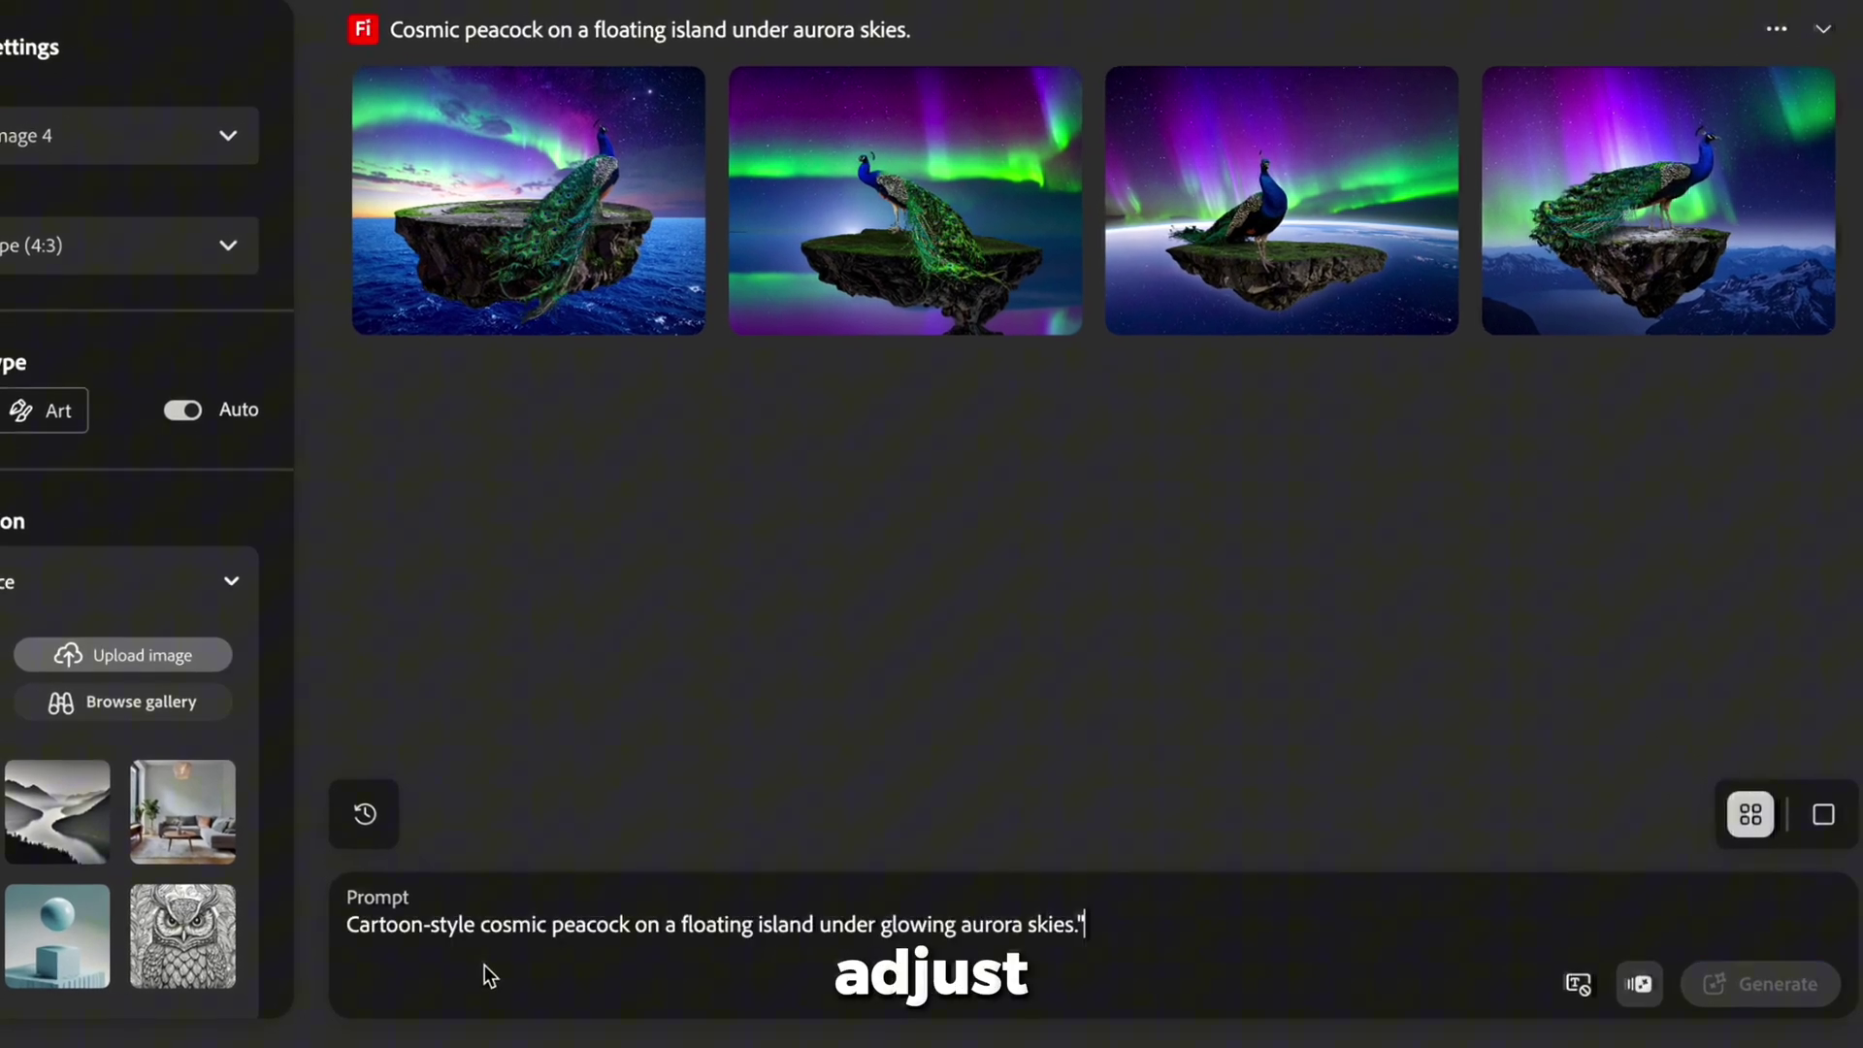
key(BackSpace)
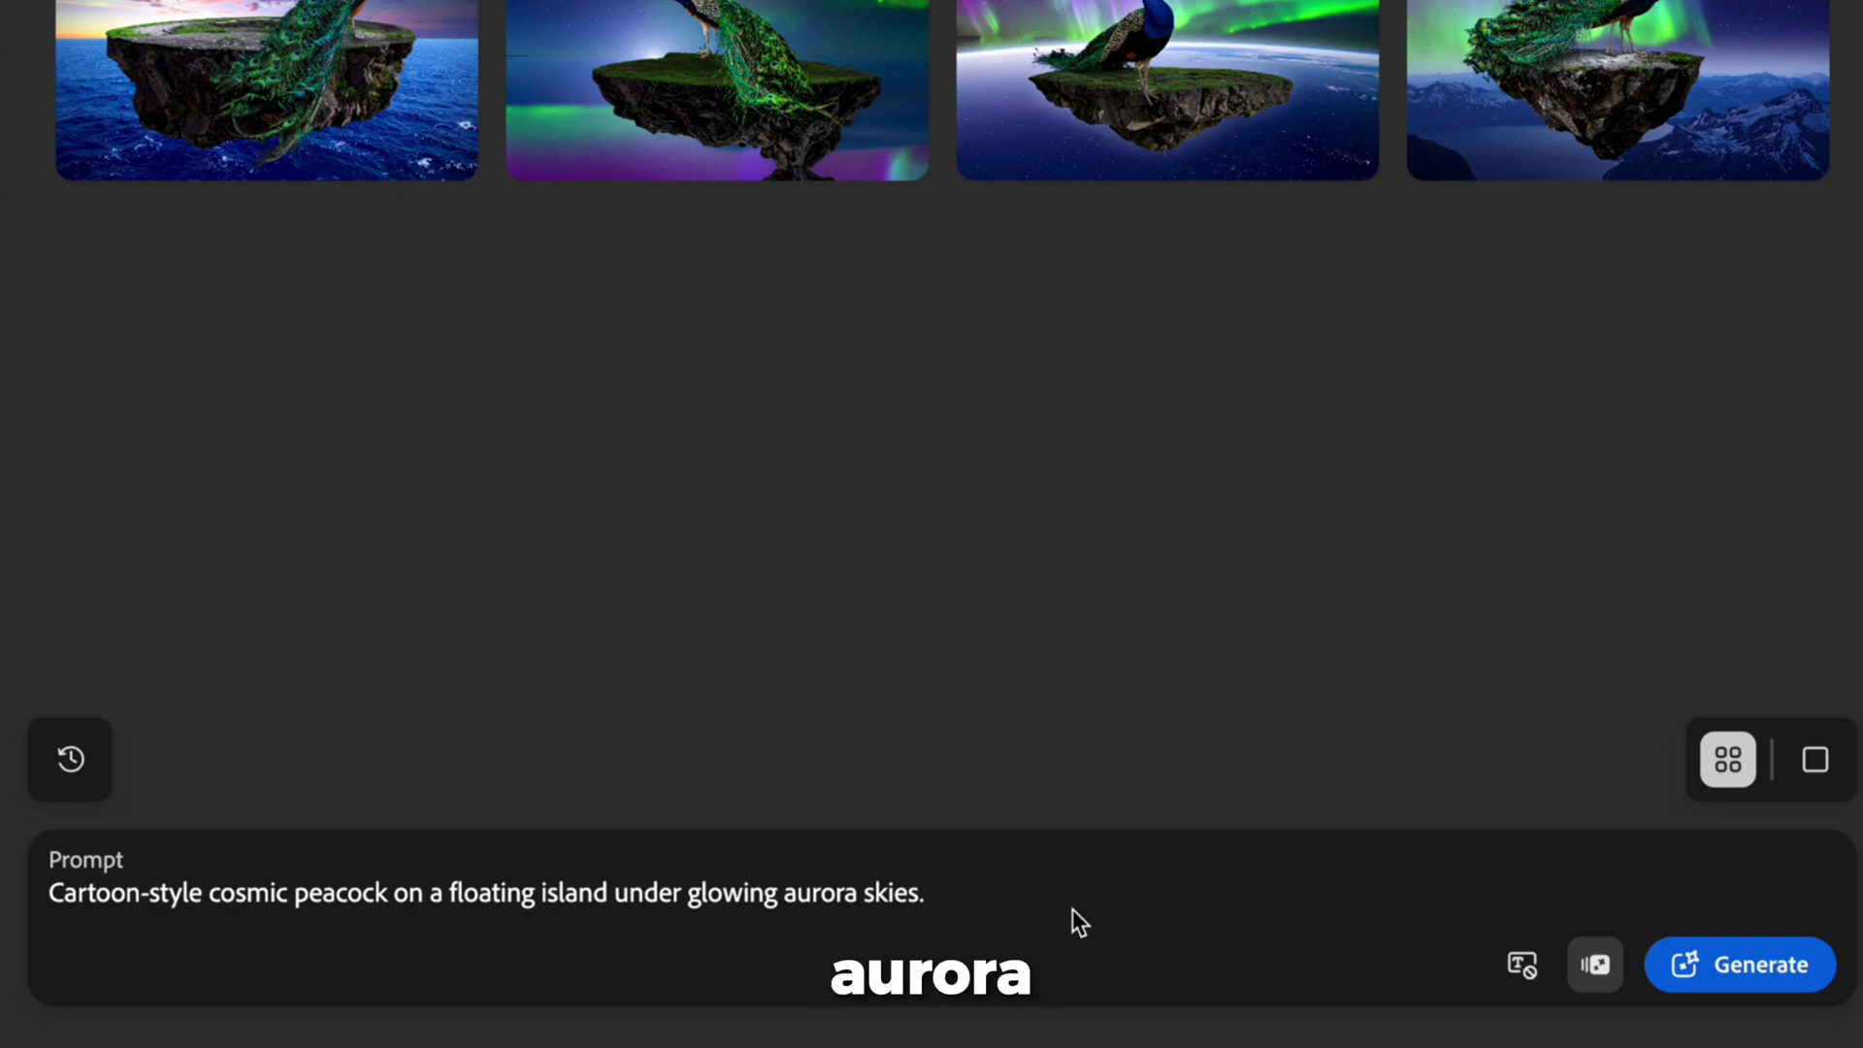
click(1784, 964)
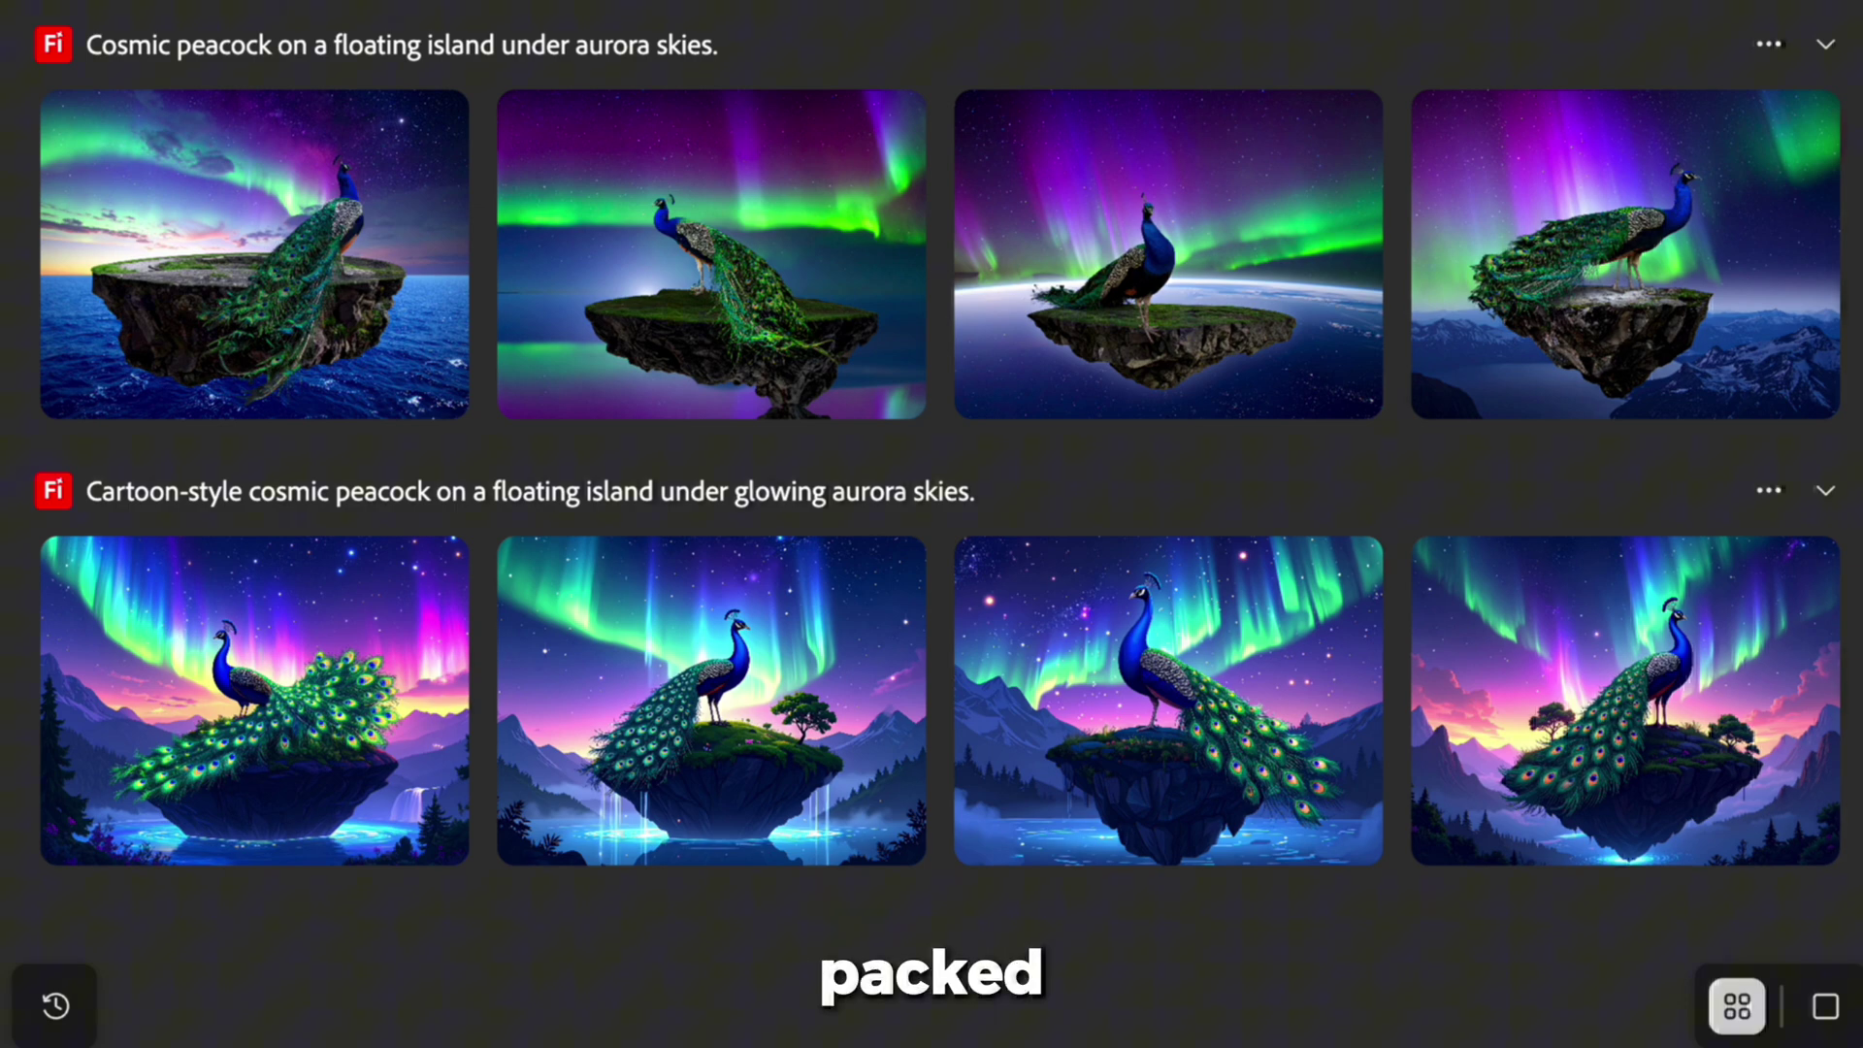
click(255, 700)
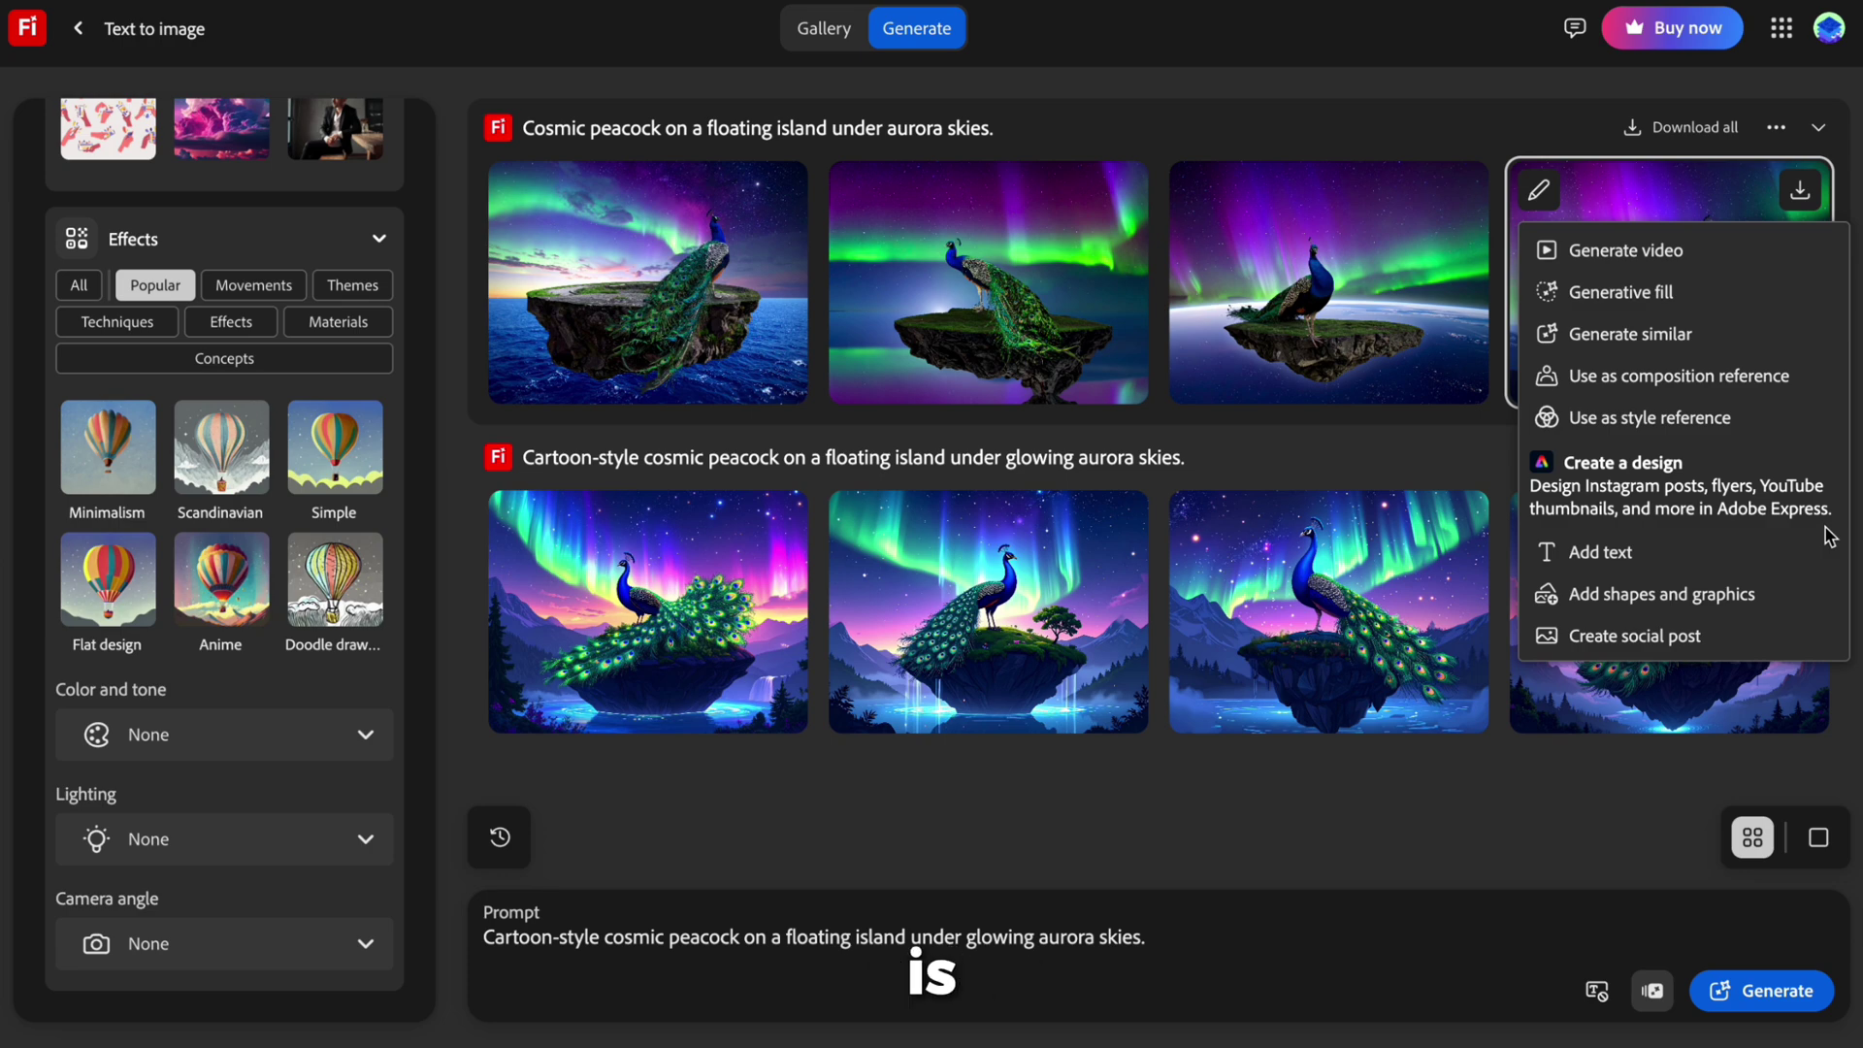
scroll(174, 614, up, 10)
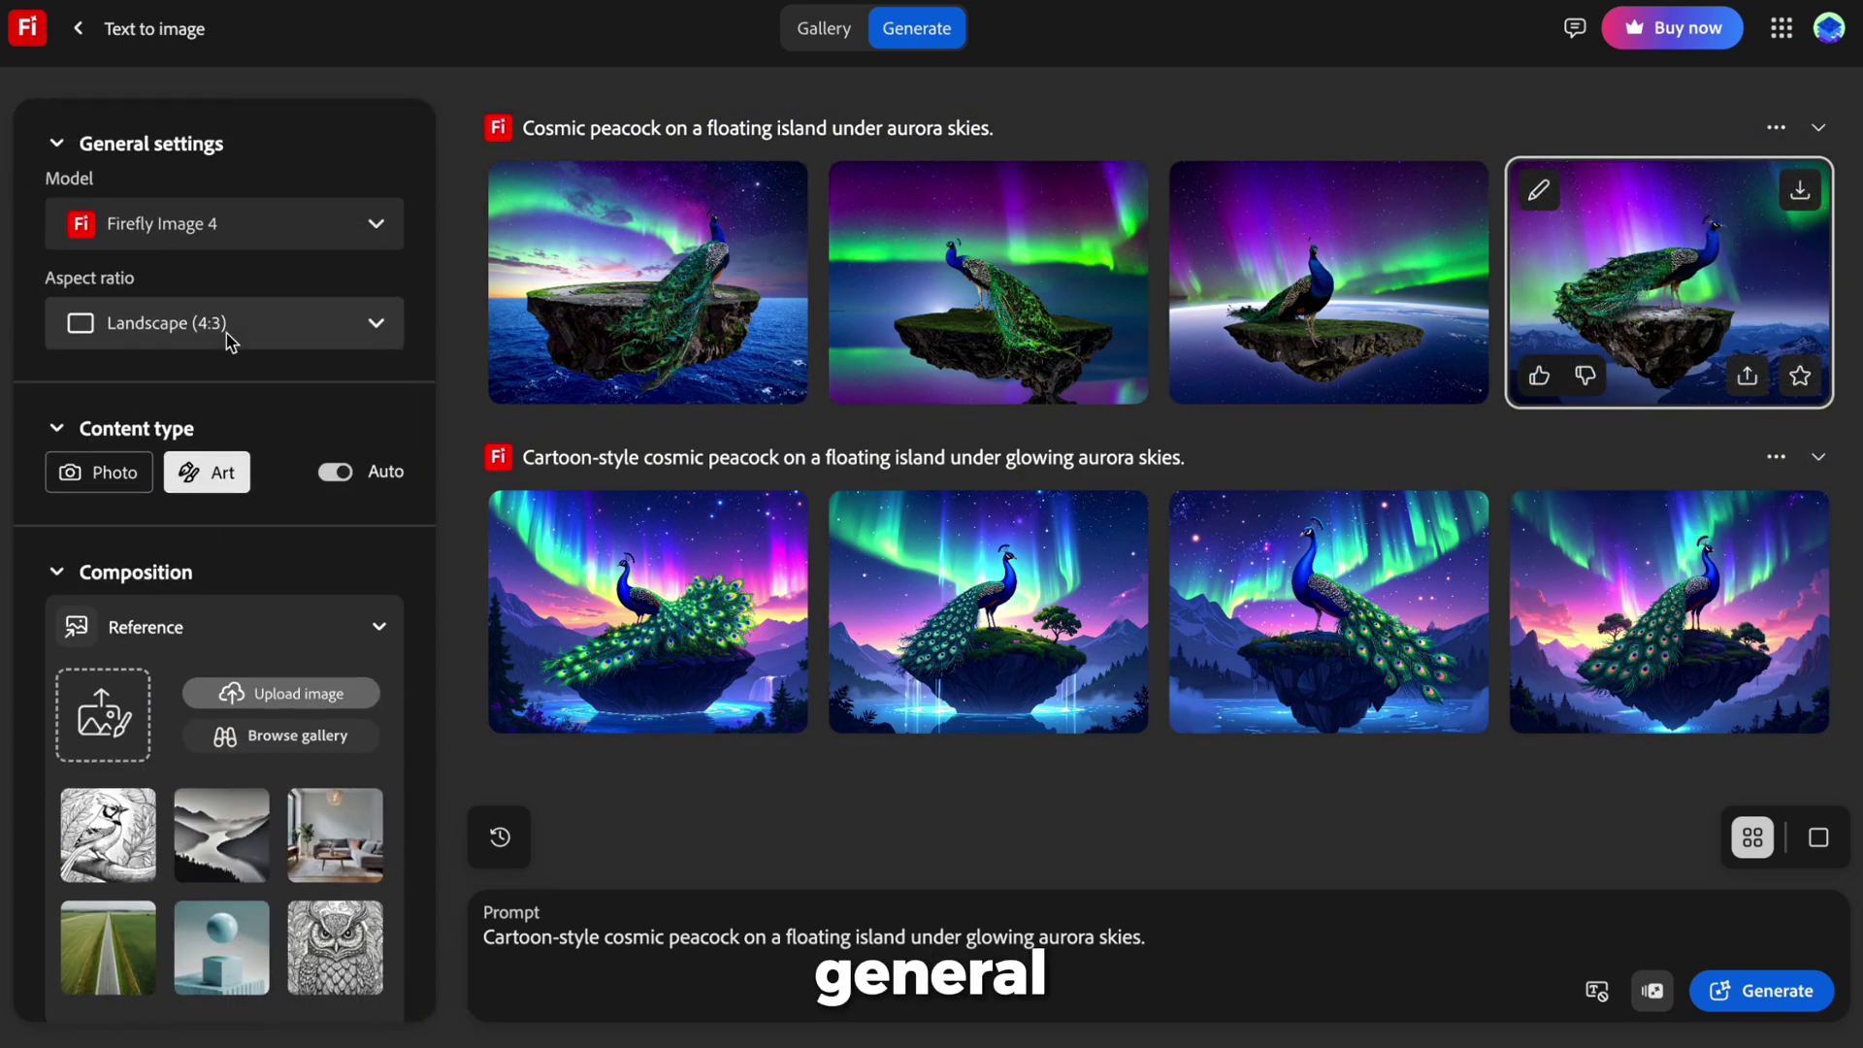
- Keep the Landscape (4:3) aspect ratio and review the Effects, Color and tone, Lighting and Camera angle settings
click(376, 324)
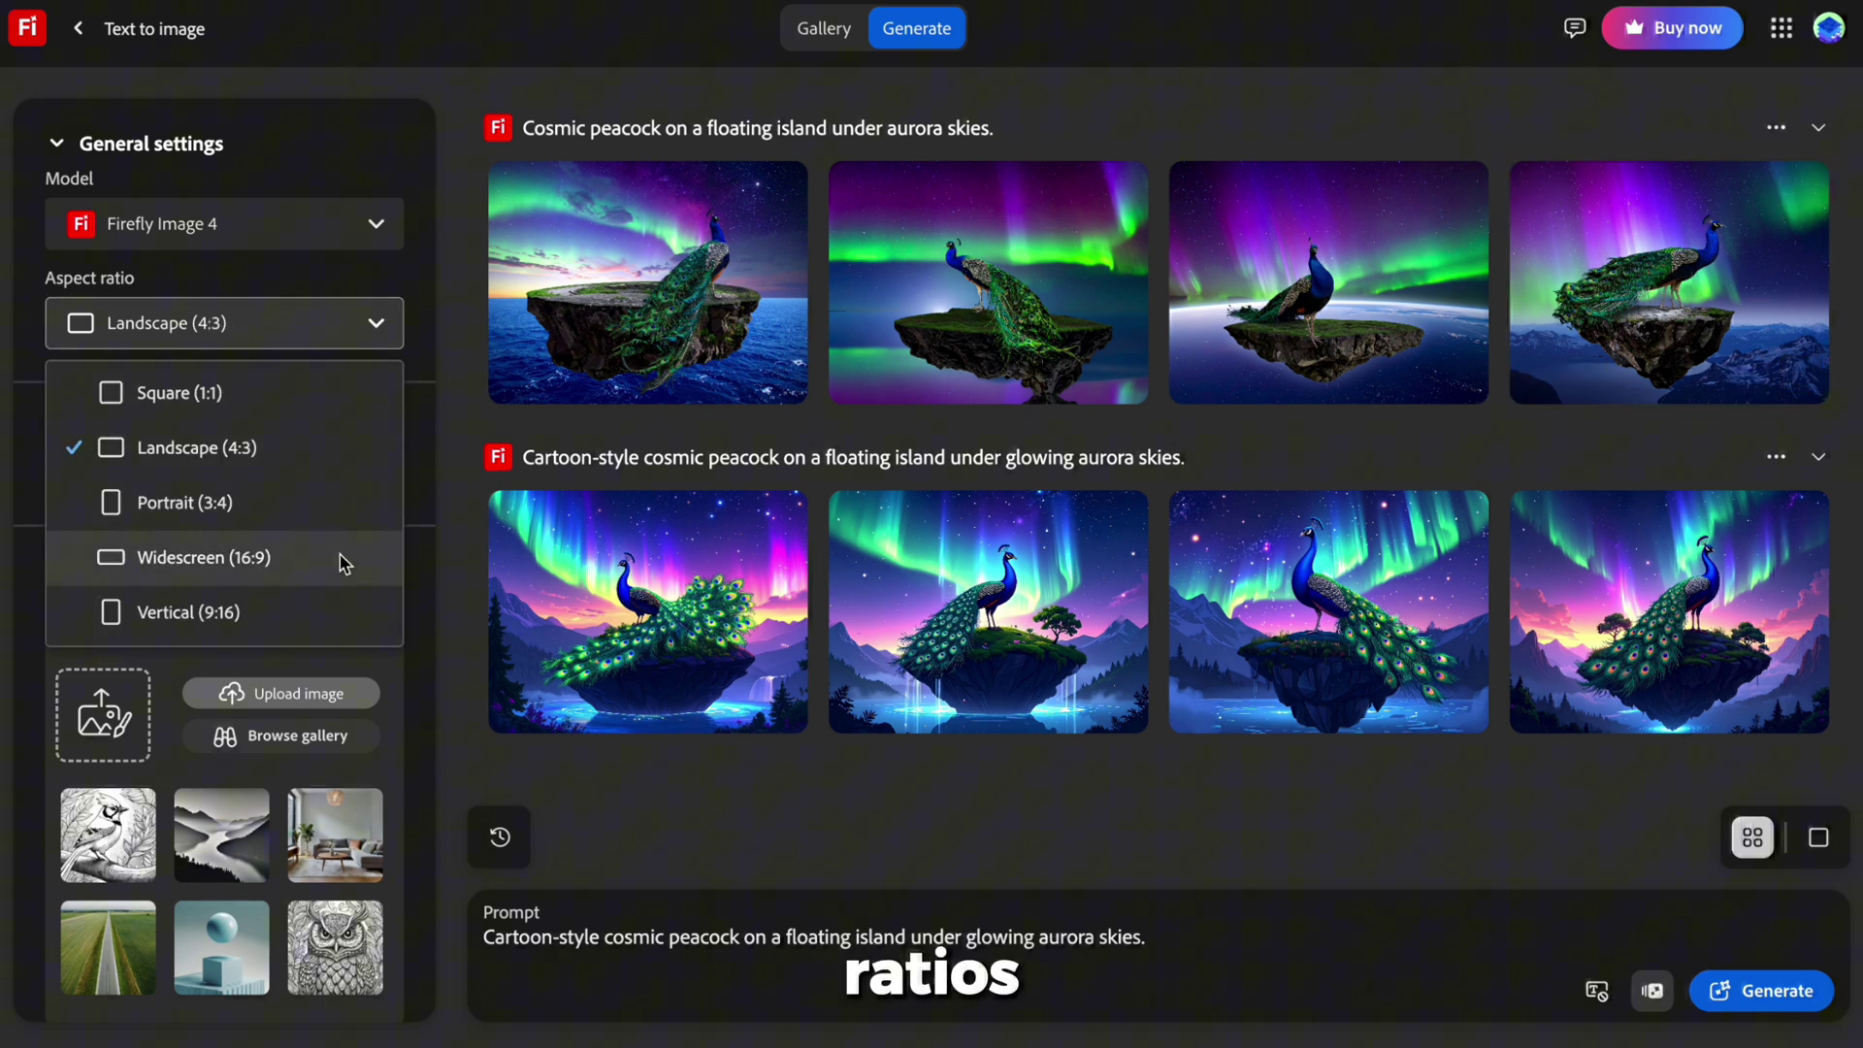
click(446, 413)
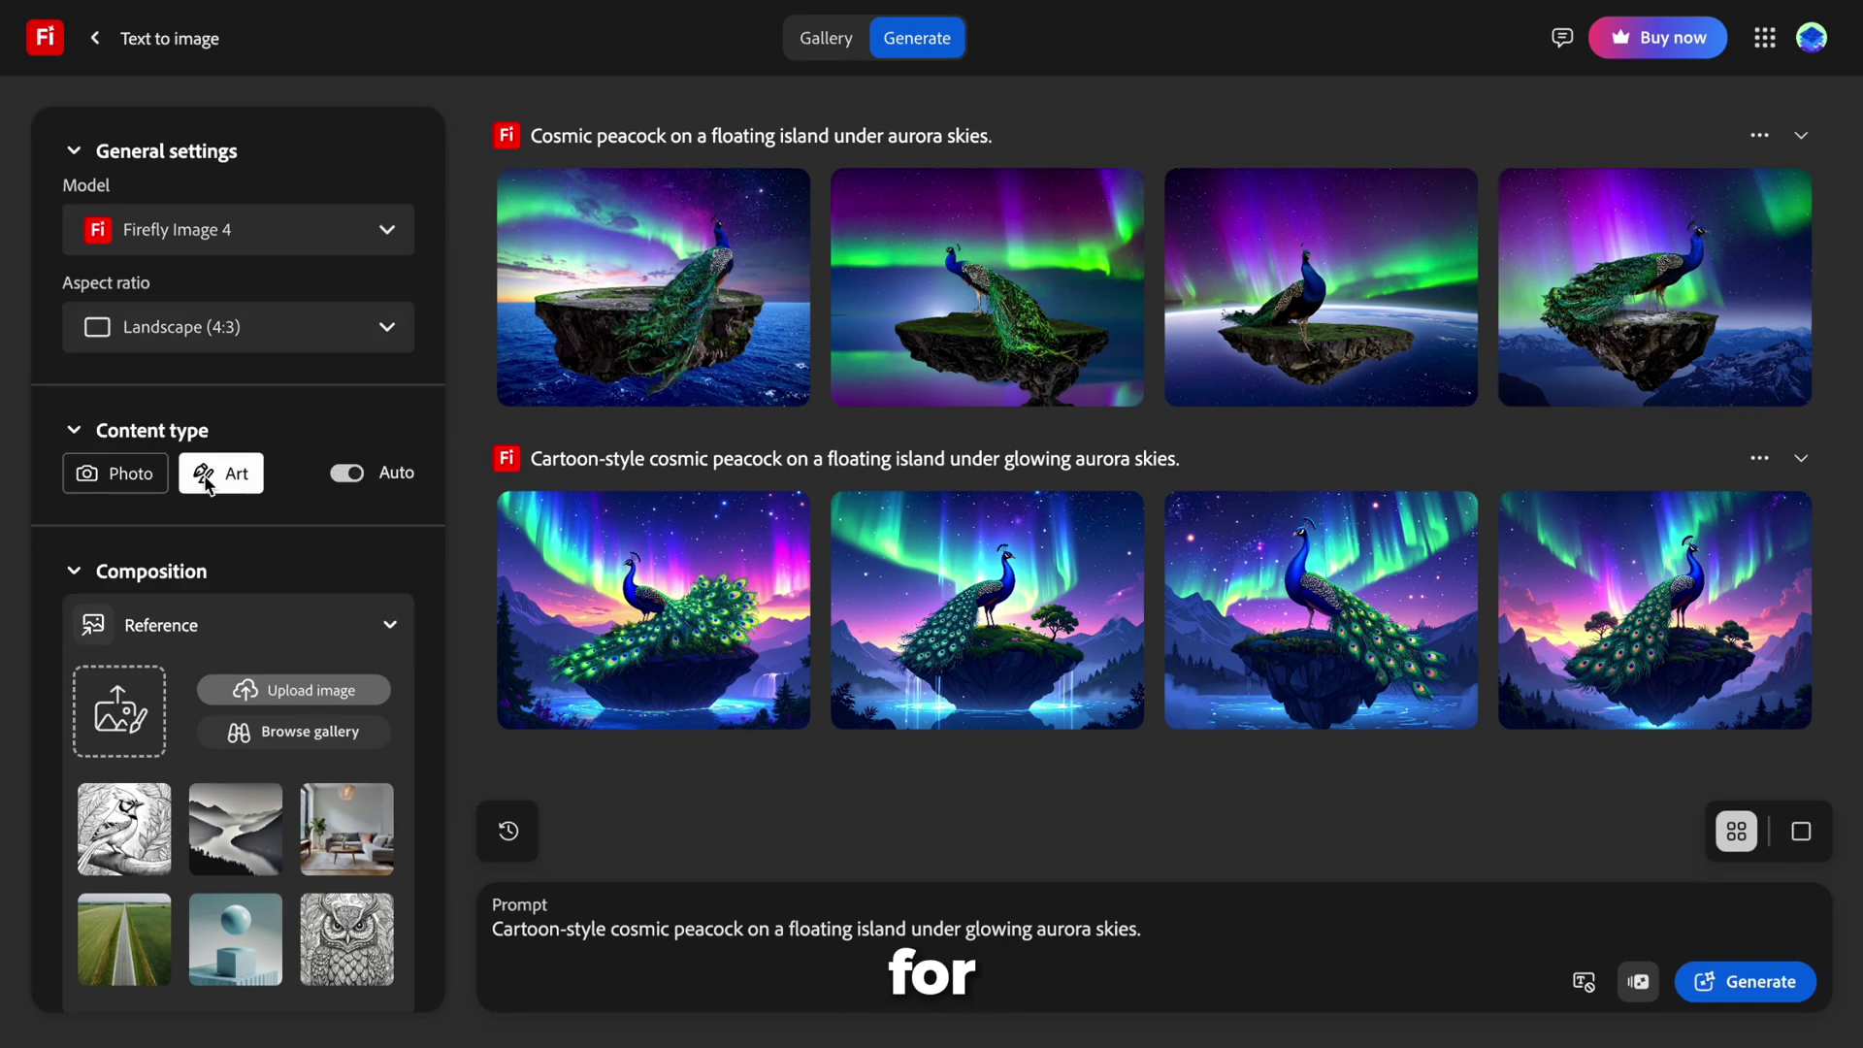
scroll(366, 487, down, 2)
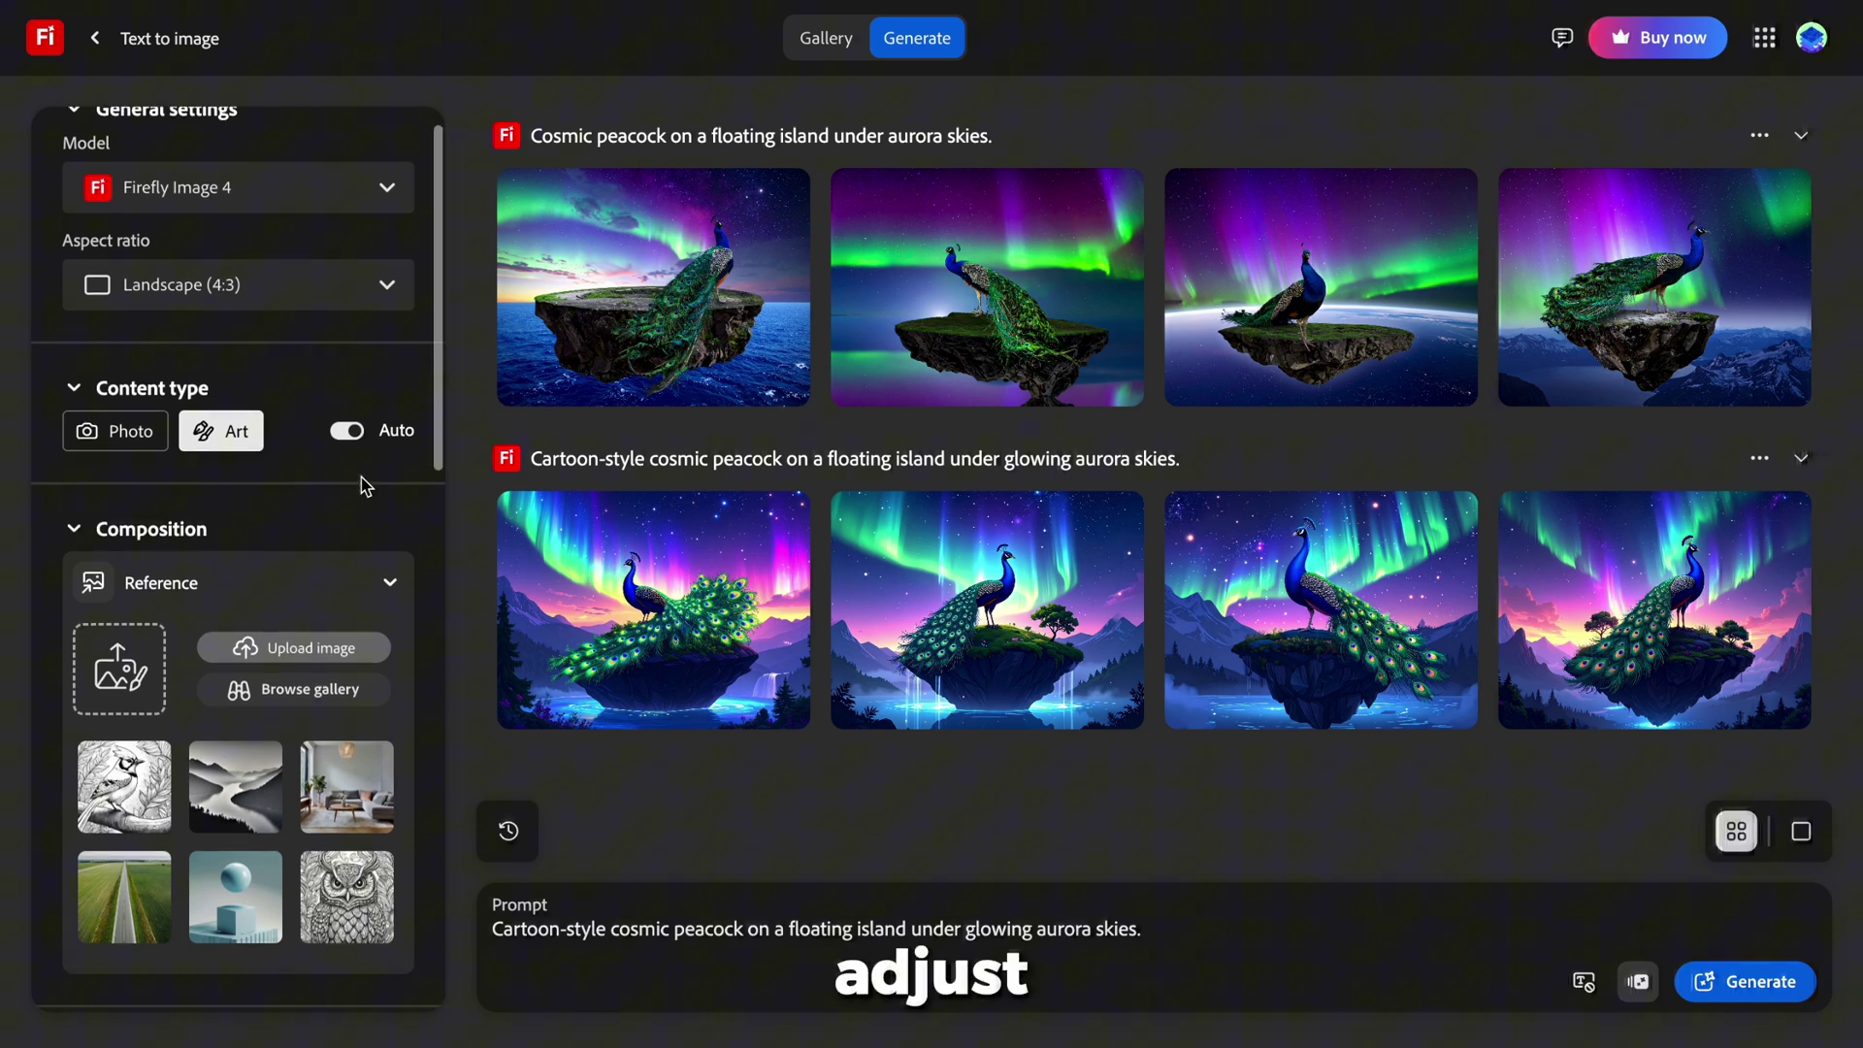
scroll(366, 487, down, 1)
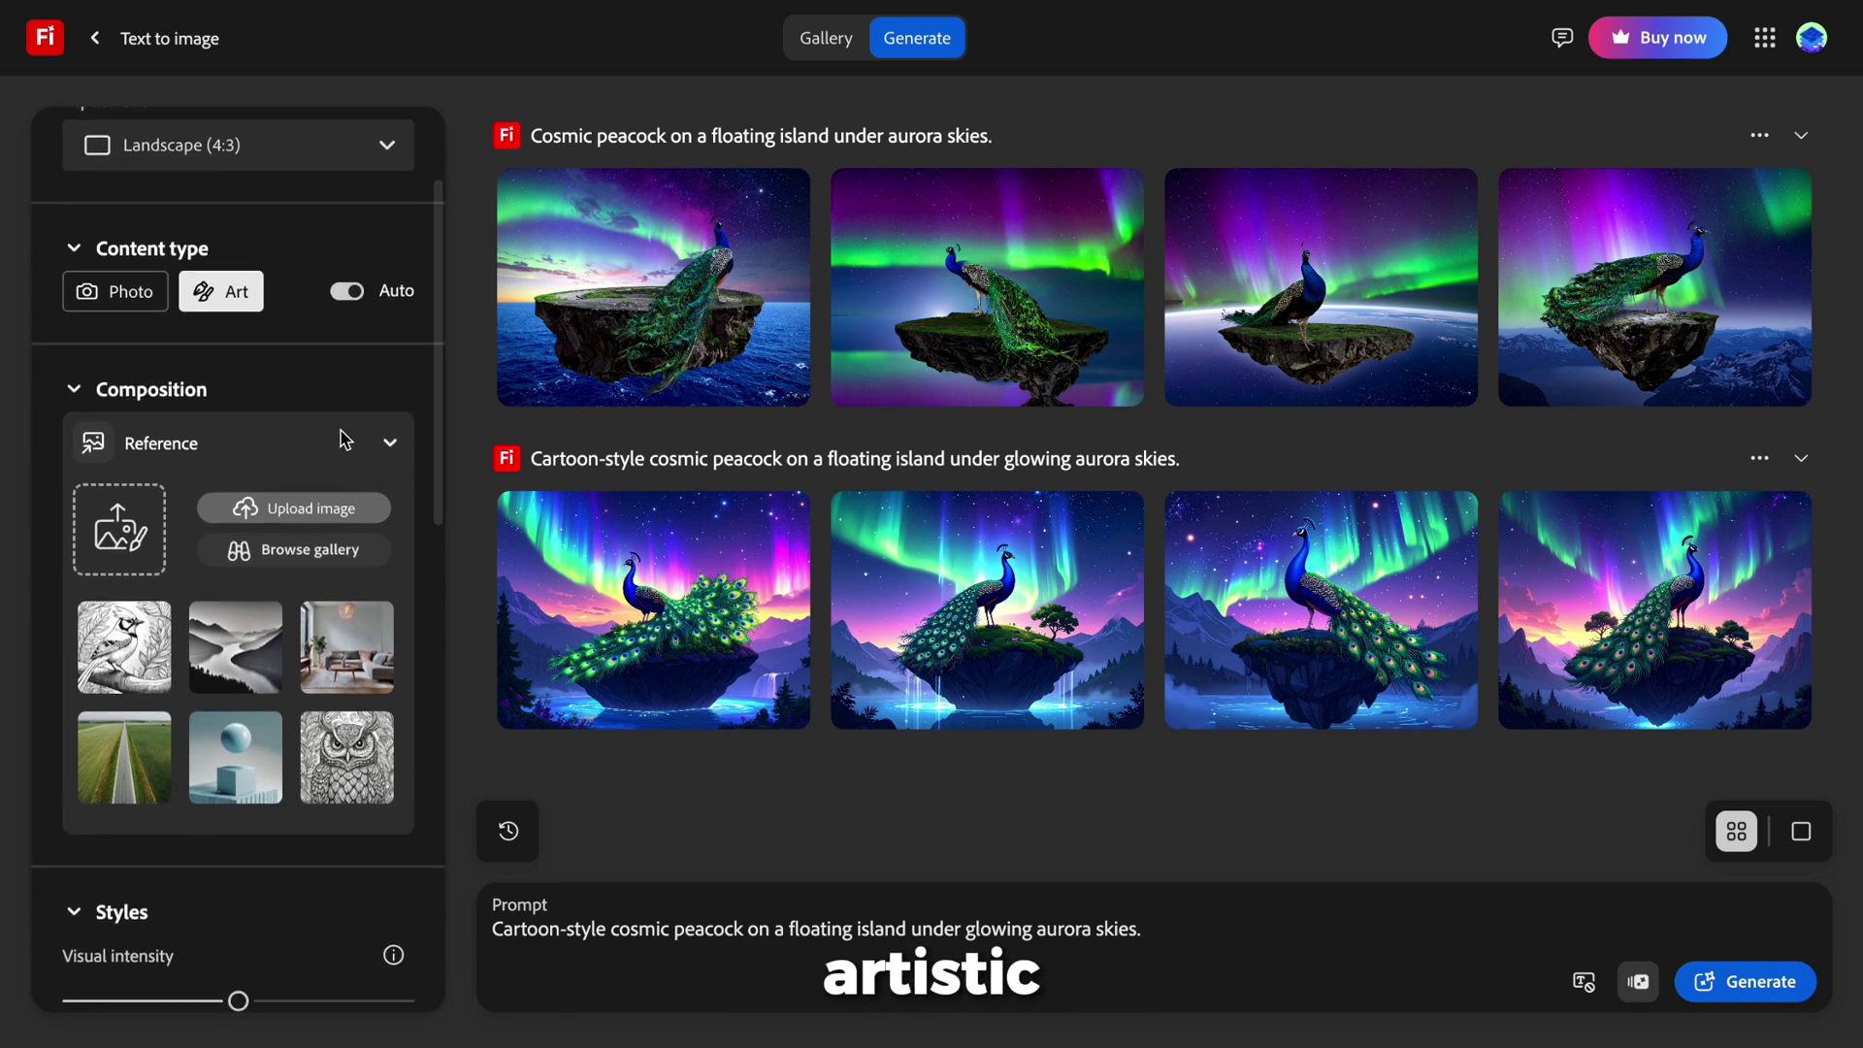
scroll(310, 471, down, 8)
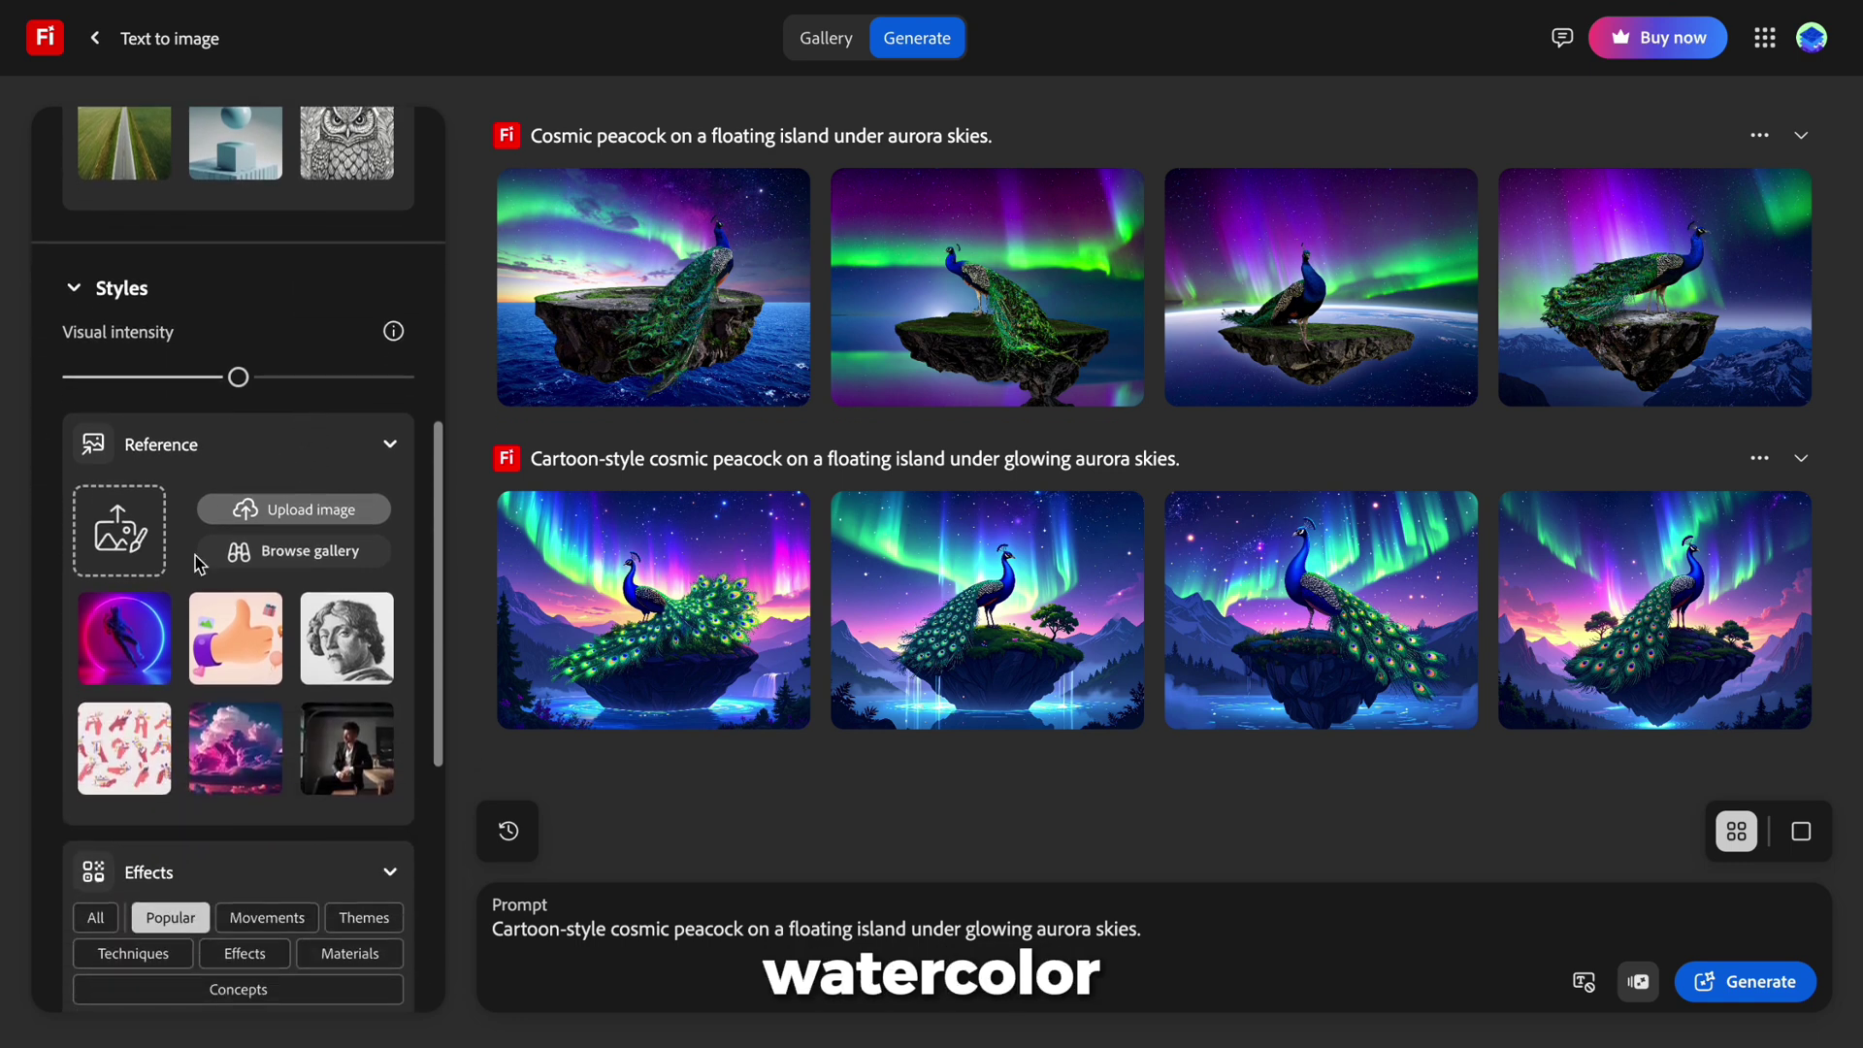
scroll(296, 587, down, 6)
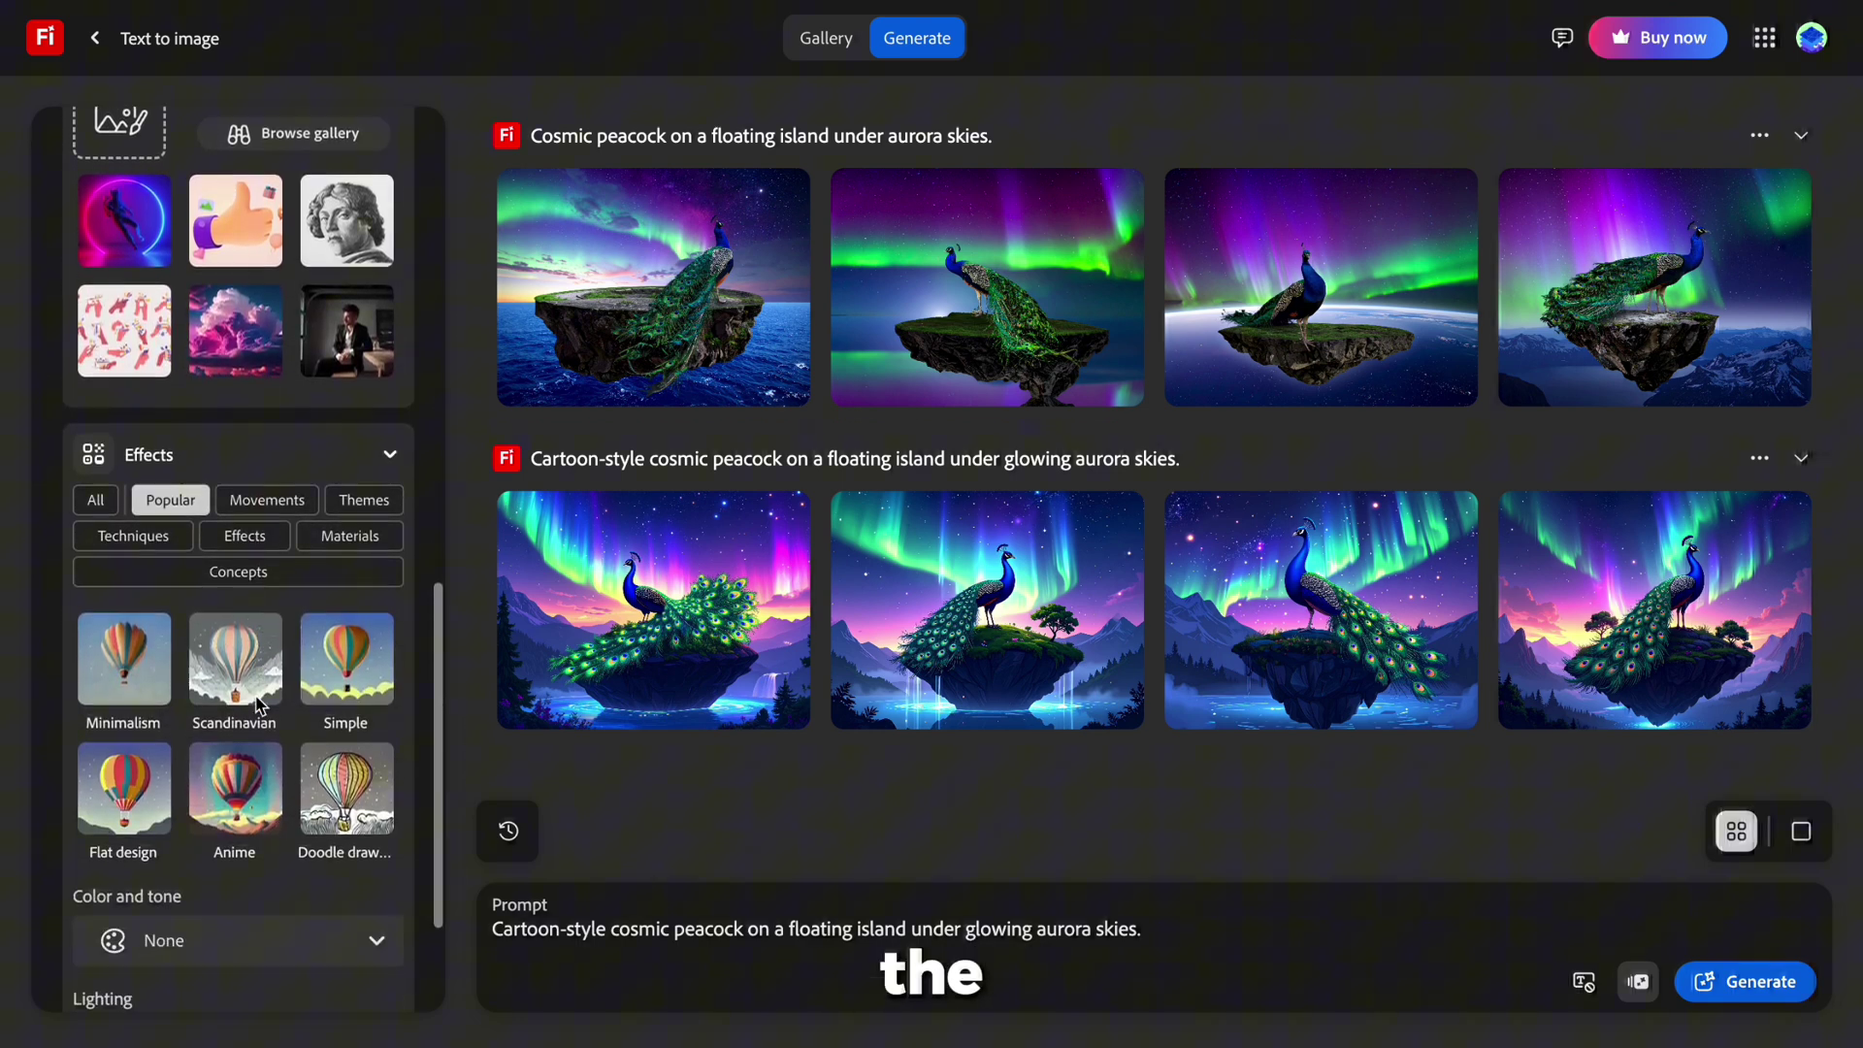
scroll(288, 747, down, 2)
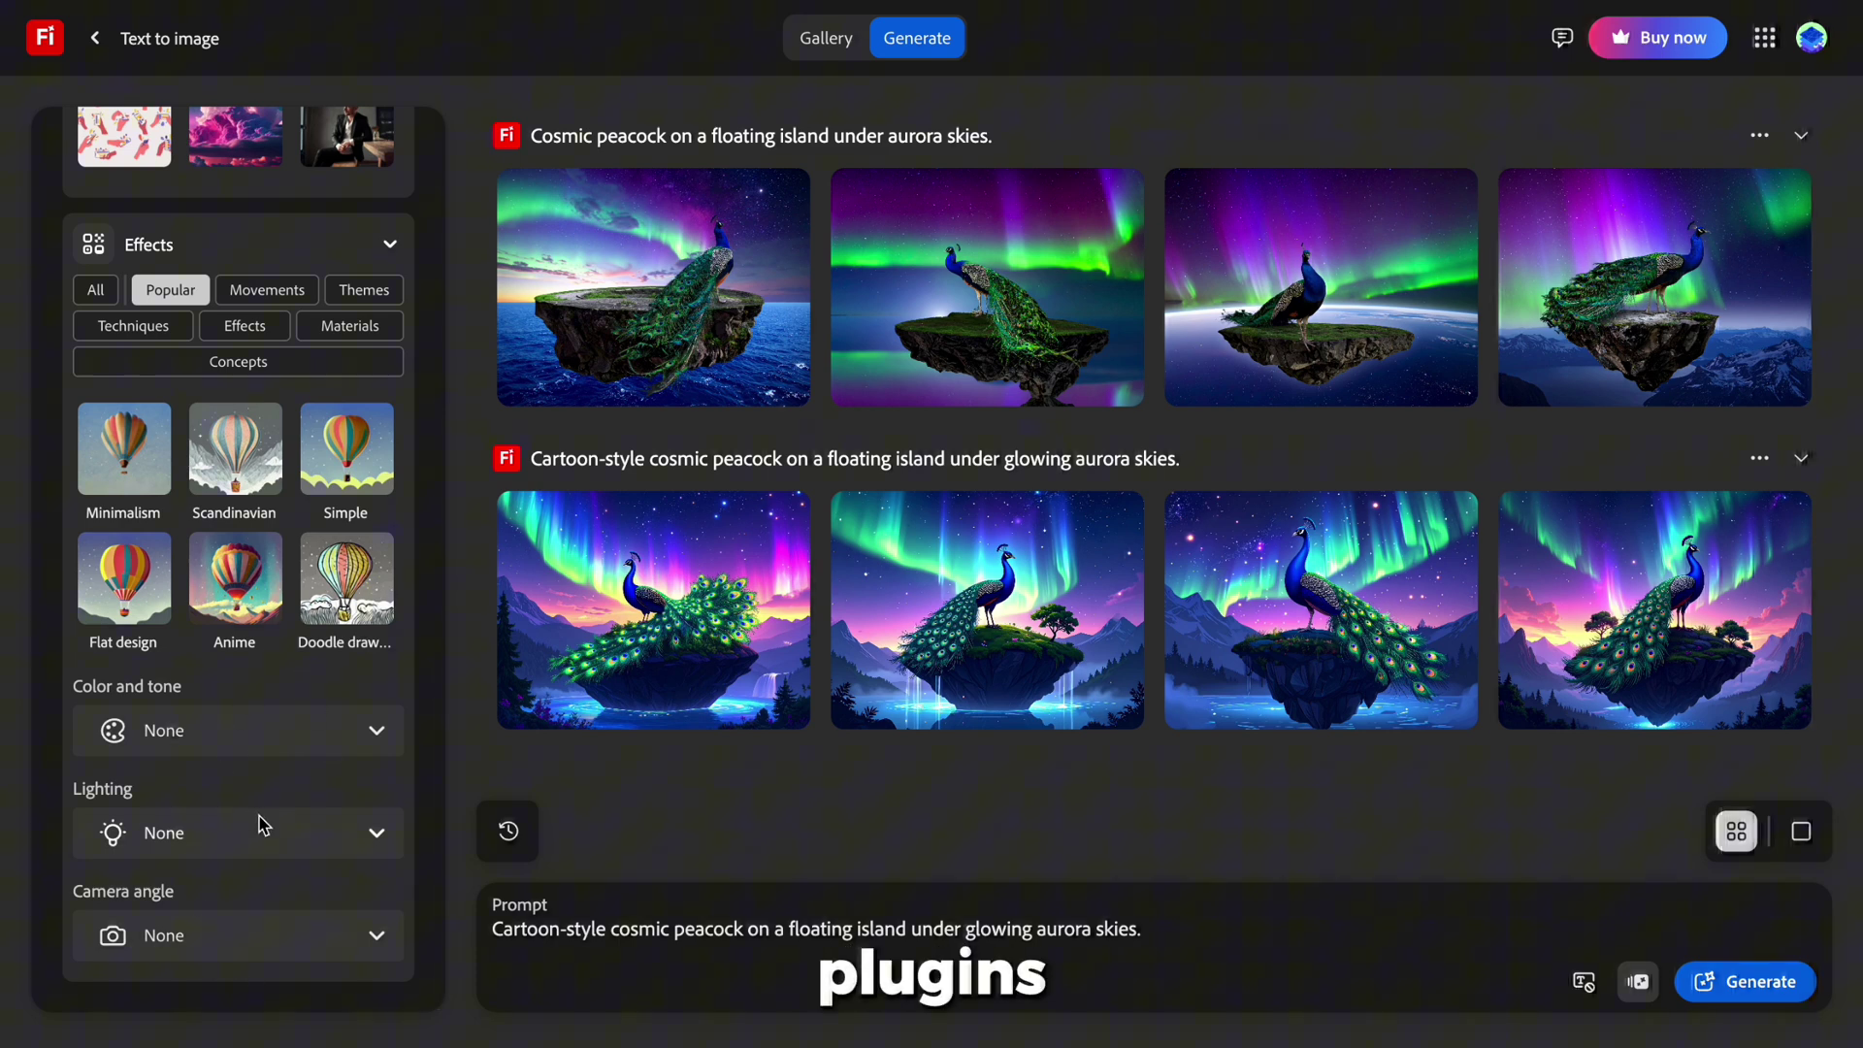
scroll(272, 745, up, 5)
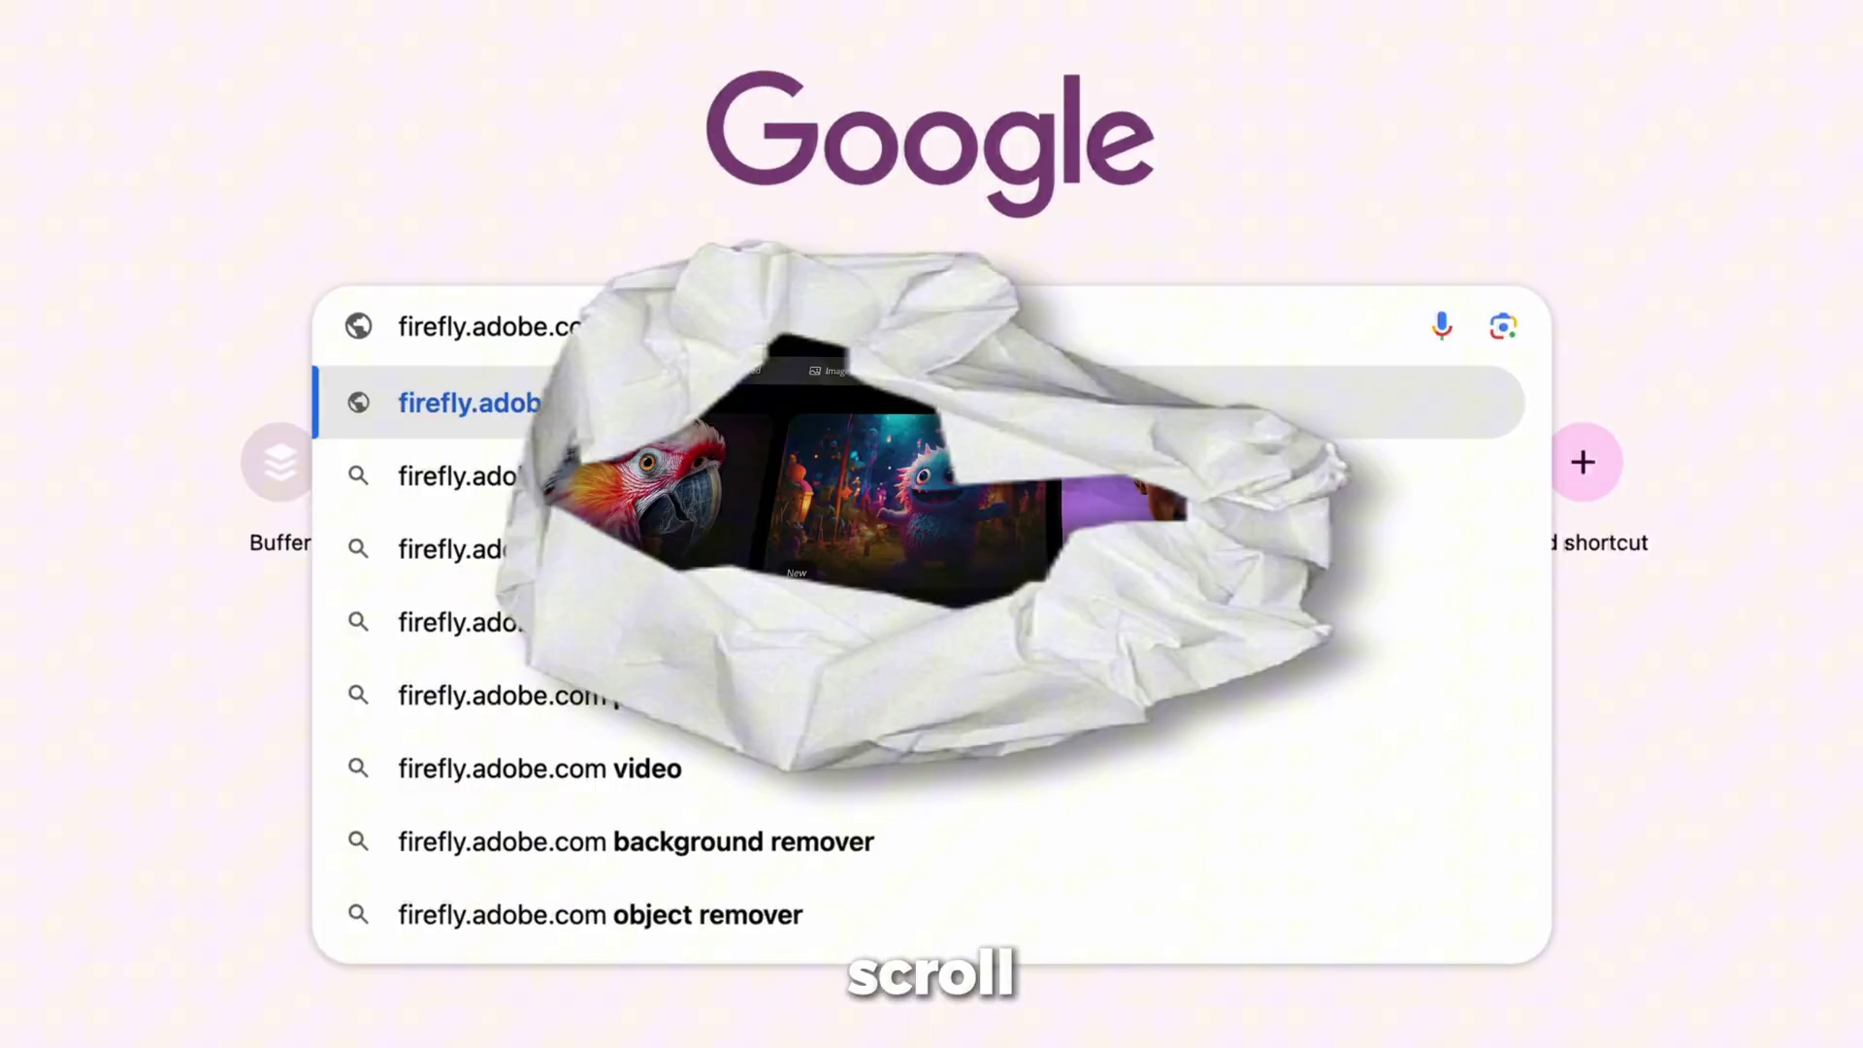
- Scroll through the Firefly Home page and Gallery toward the Text to video tool
scroll(1843, 832, down, 3)
scroll(1842, 832, down, 2)
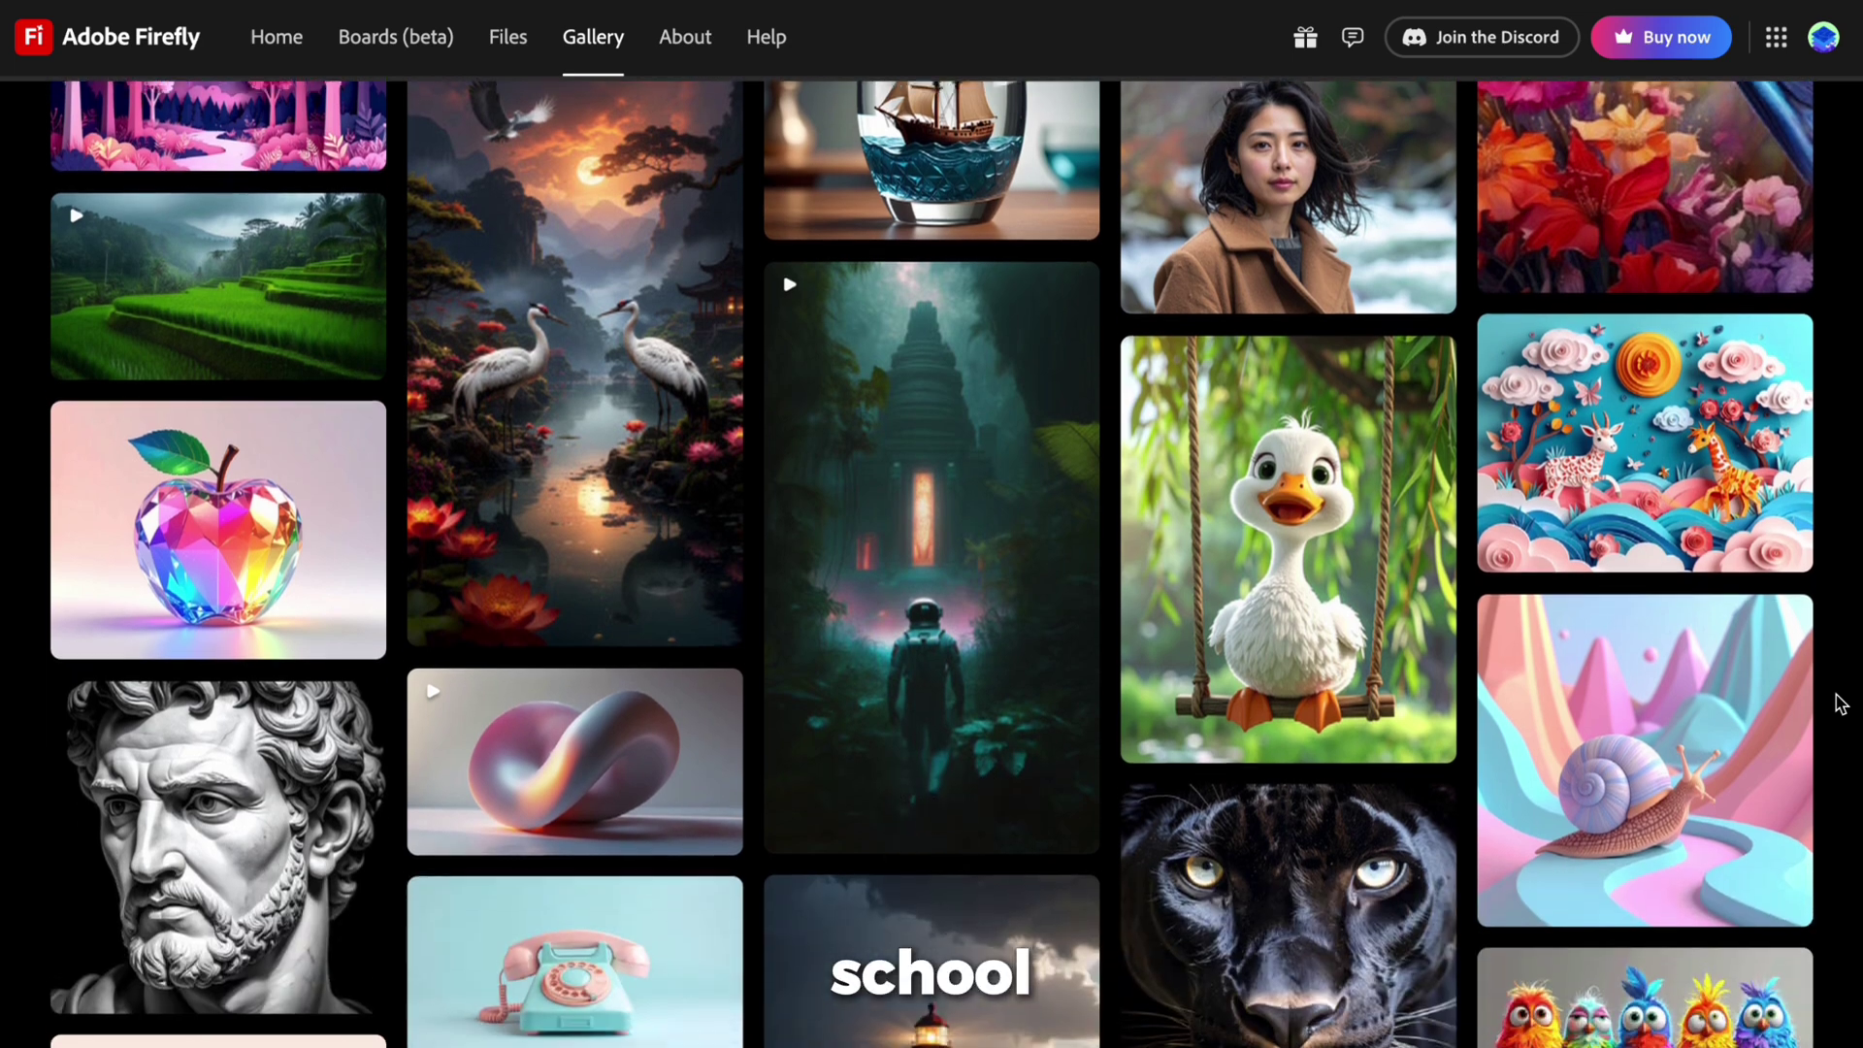
scroll(1841, 703, down, 1)
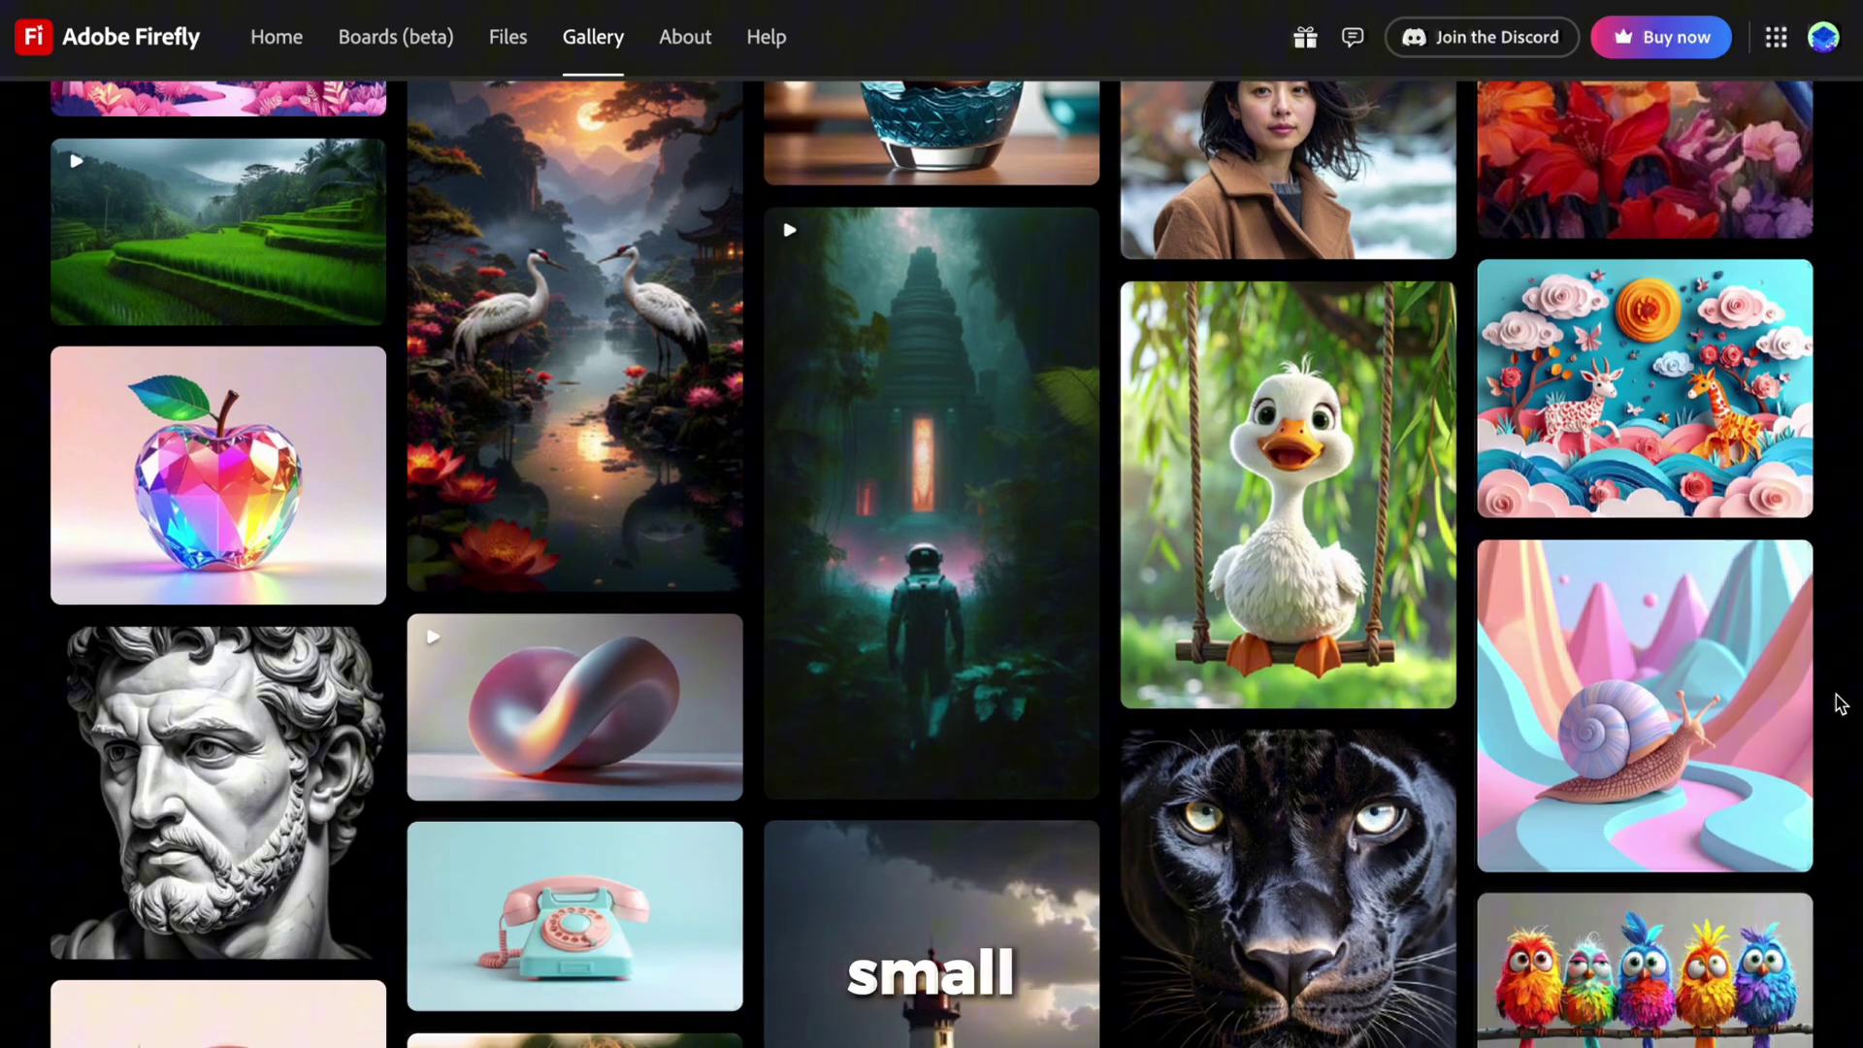
scroll(1840, 702, down, 6)
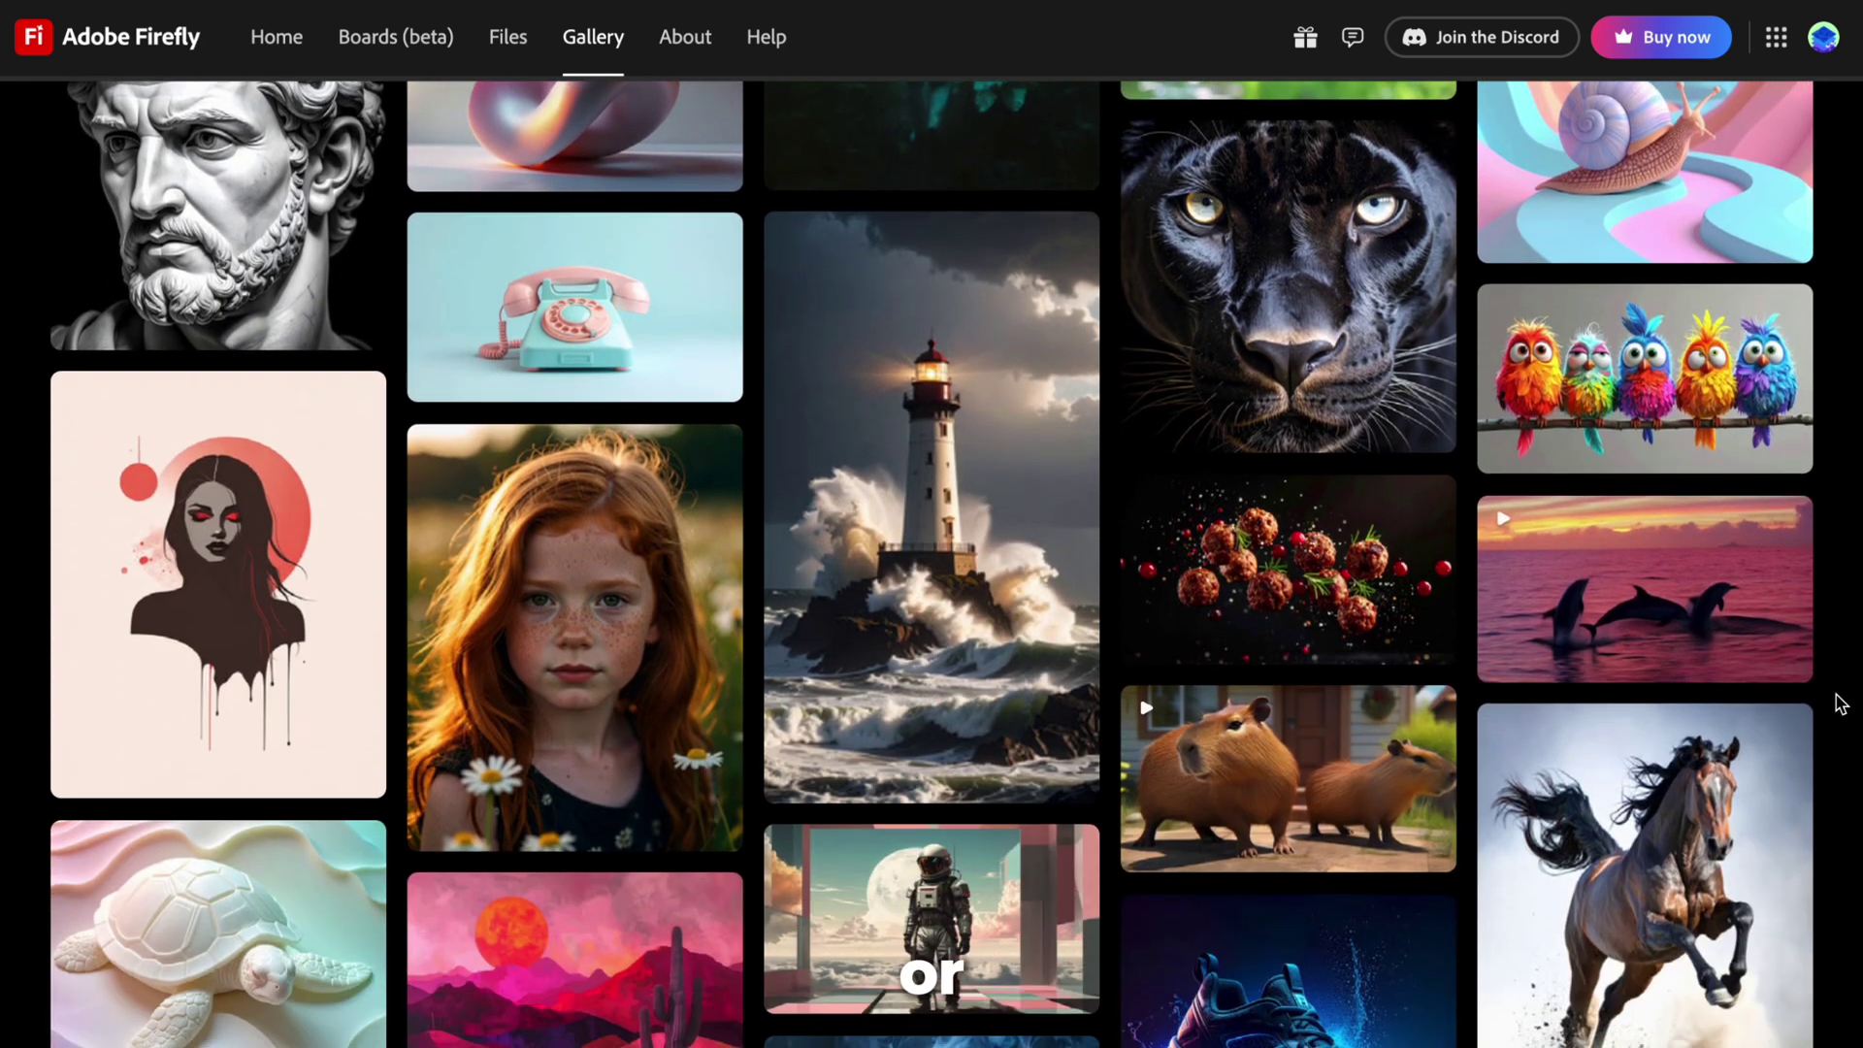
scroll(1841, 703, down, 4)
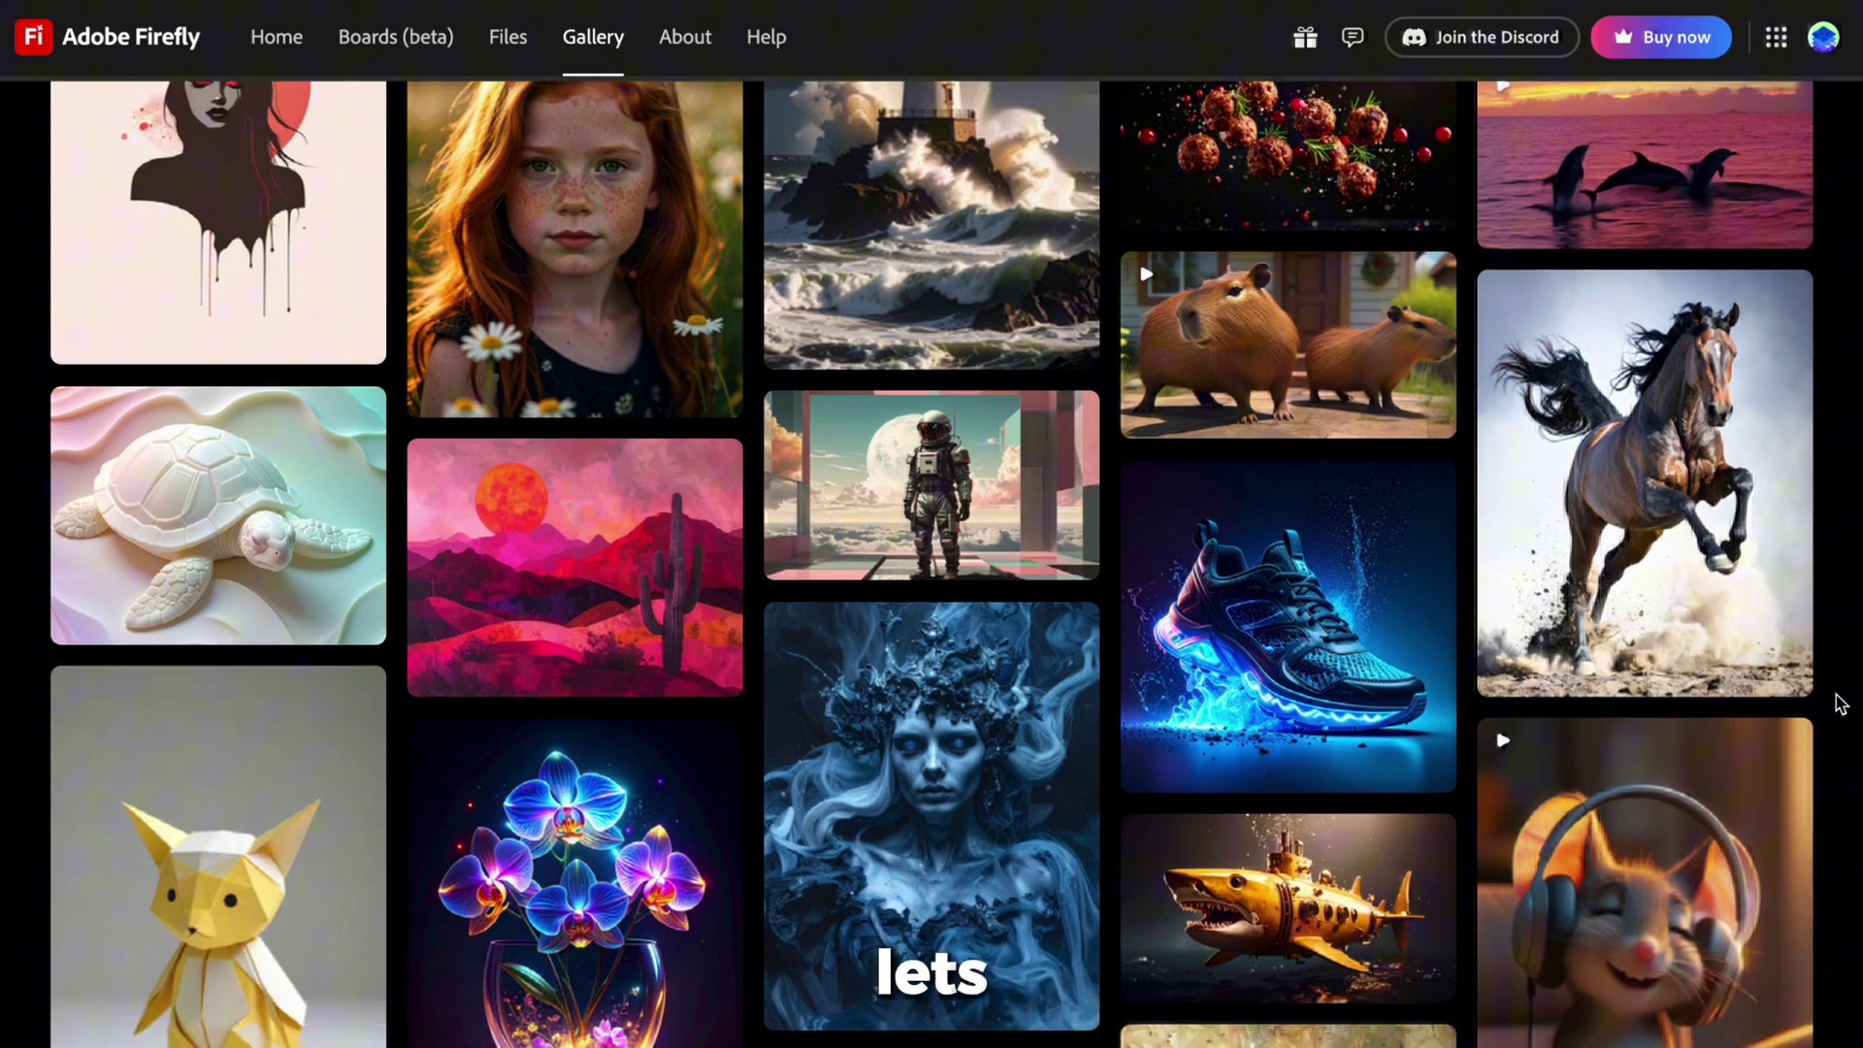
scroll(1841, 703, down, 1)
scroll(1841, 702, down, 4)
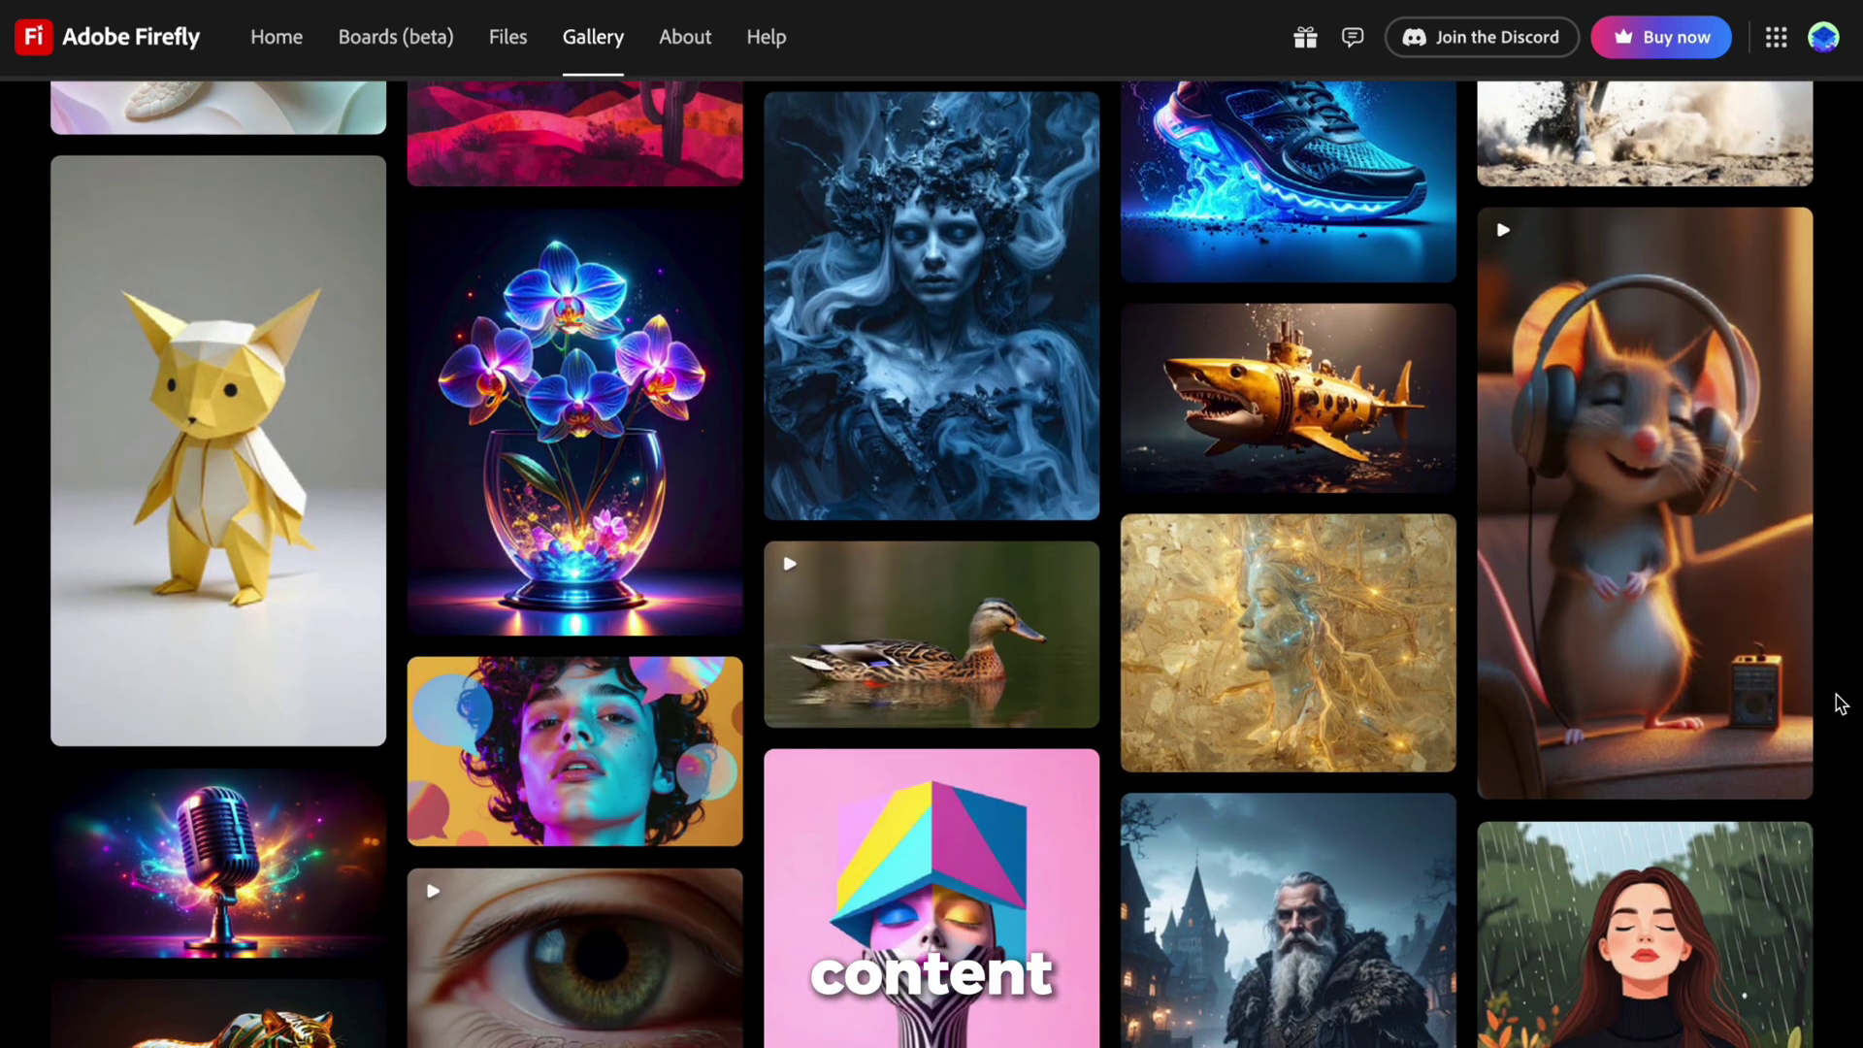
scroll(1840, 703, down, 7)
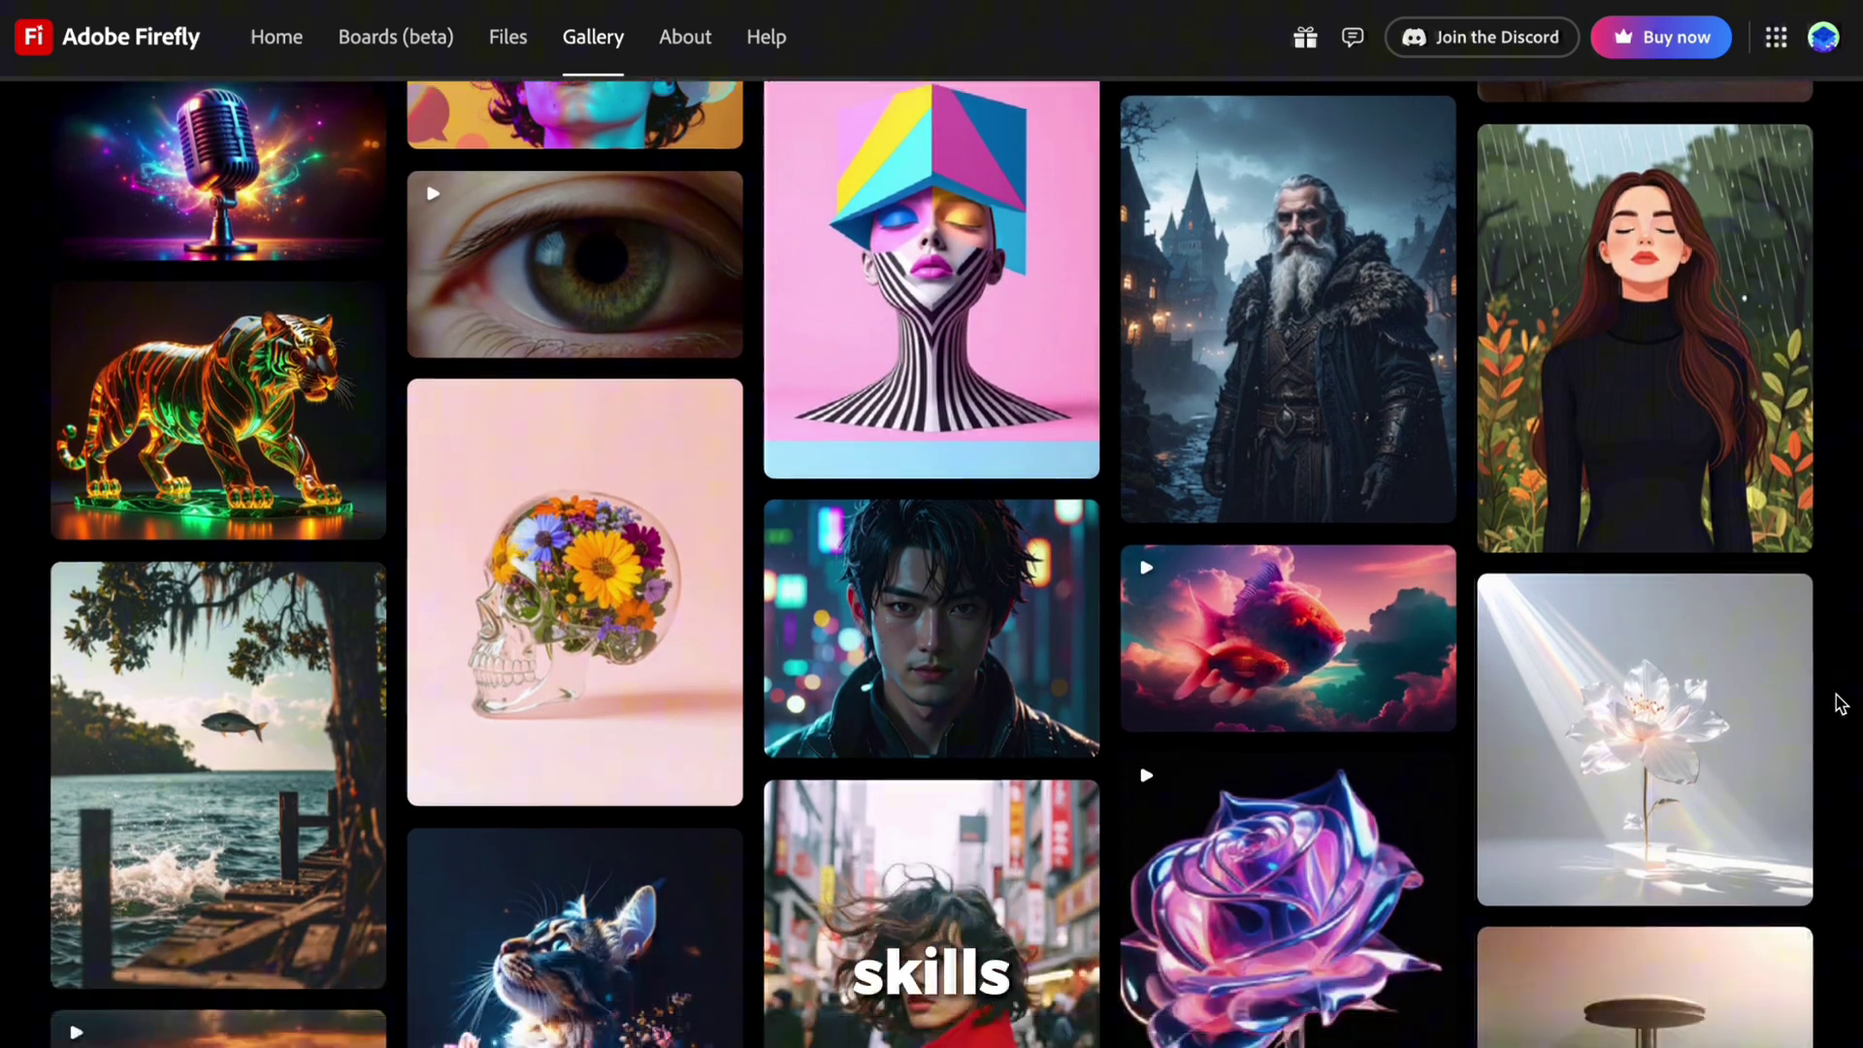
scroll(1840, 703, down, 3)
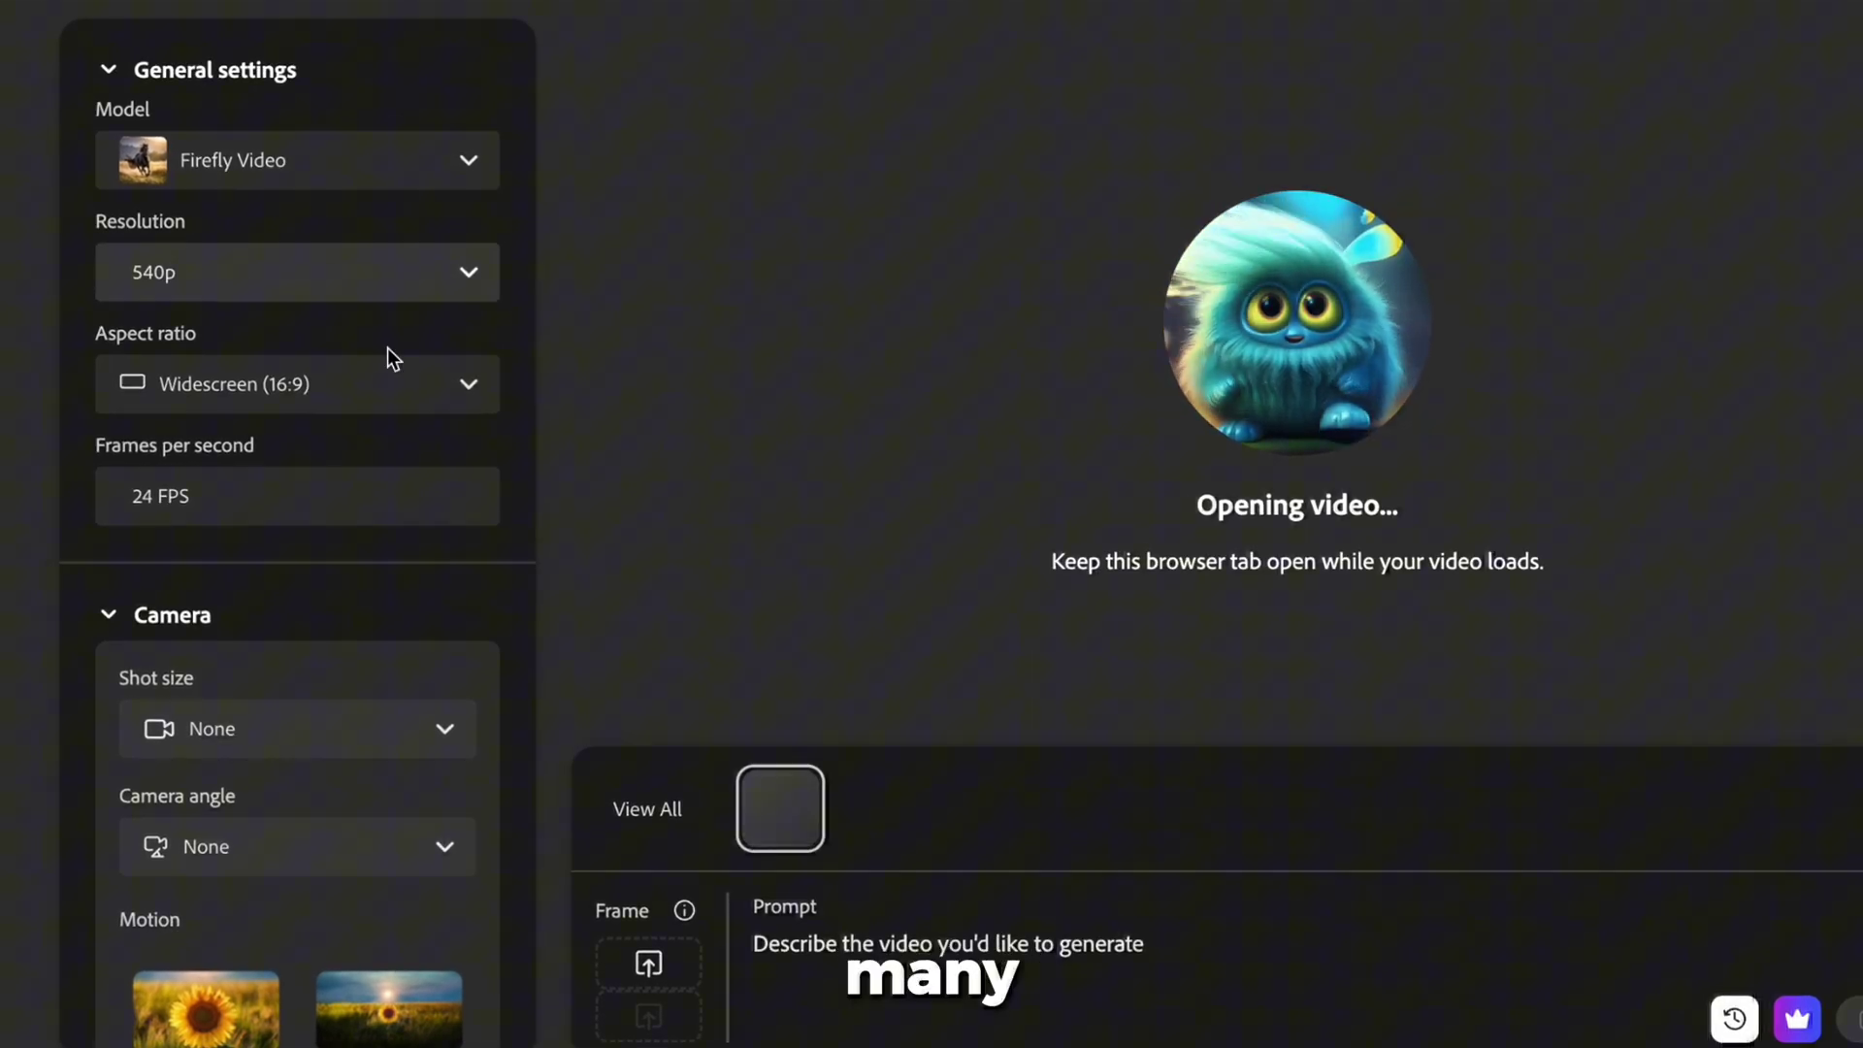
click(403, 398)
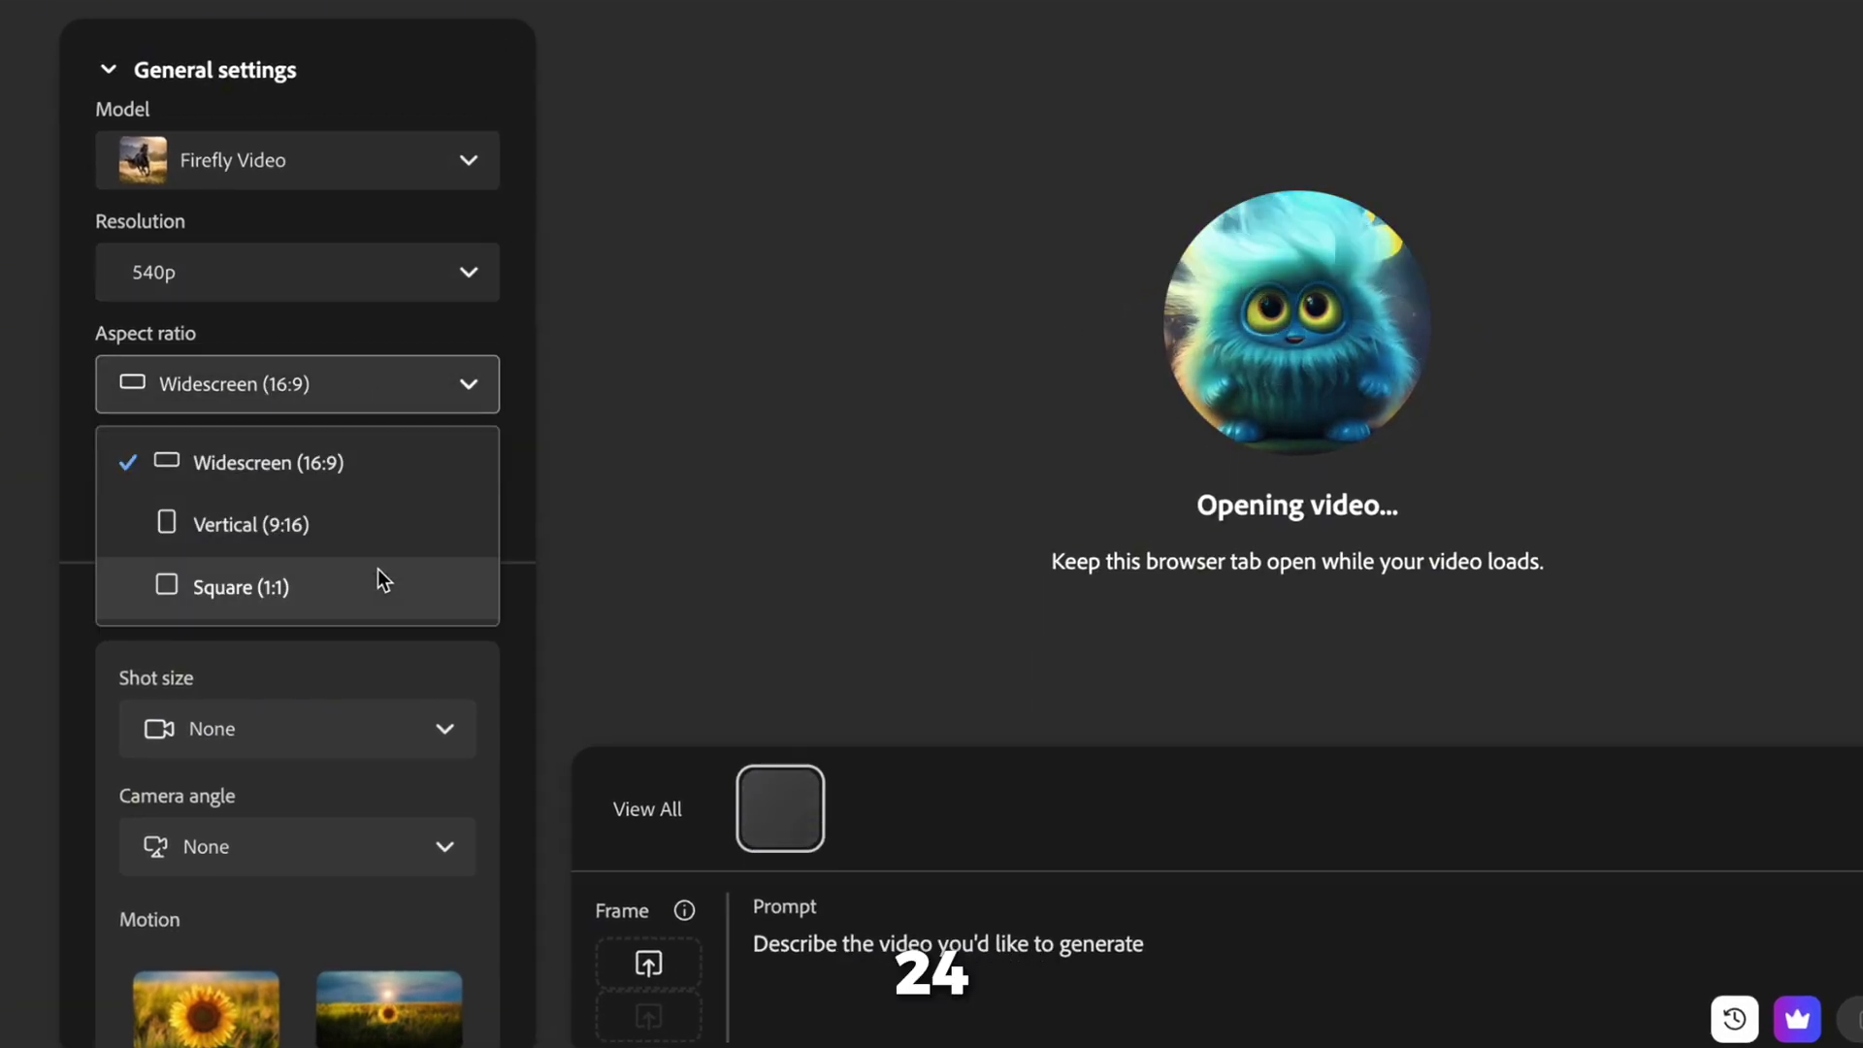
click(607, 465)
scroll(295, 452, down, 3)
click(296, 456)
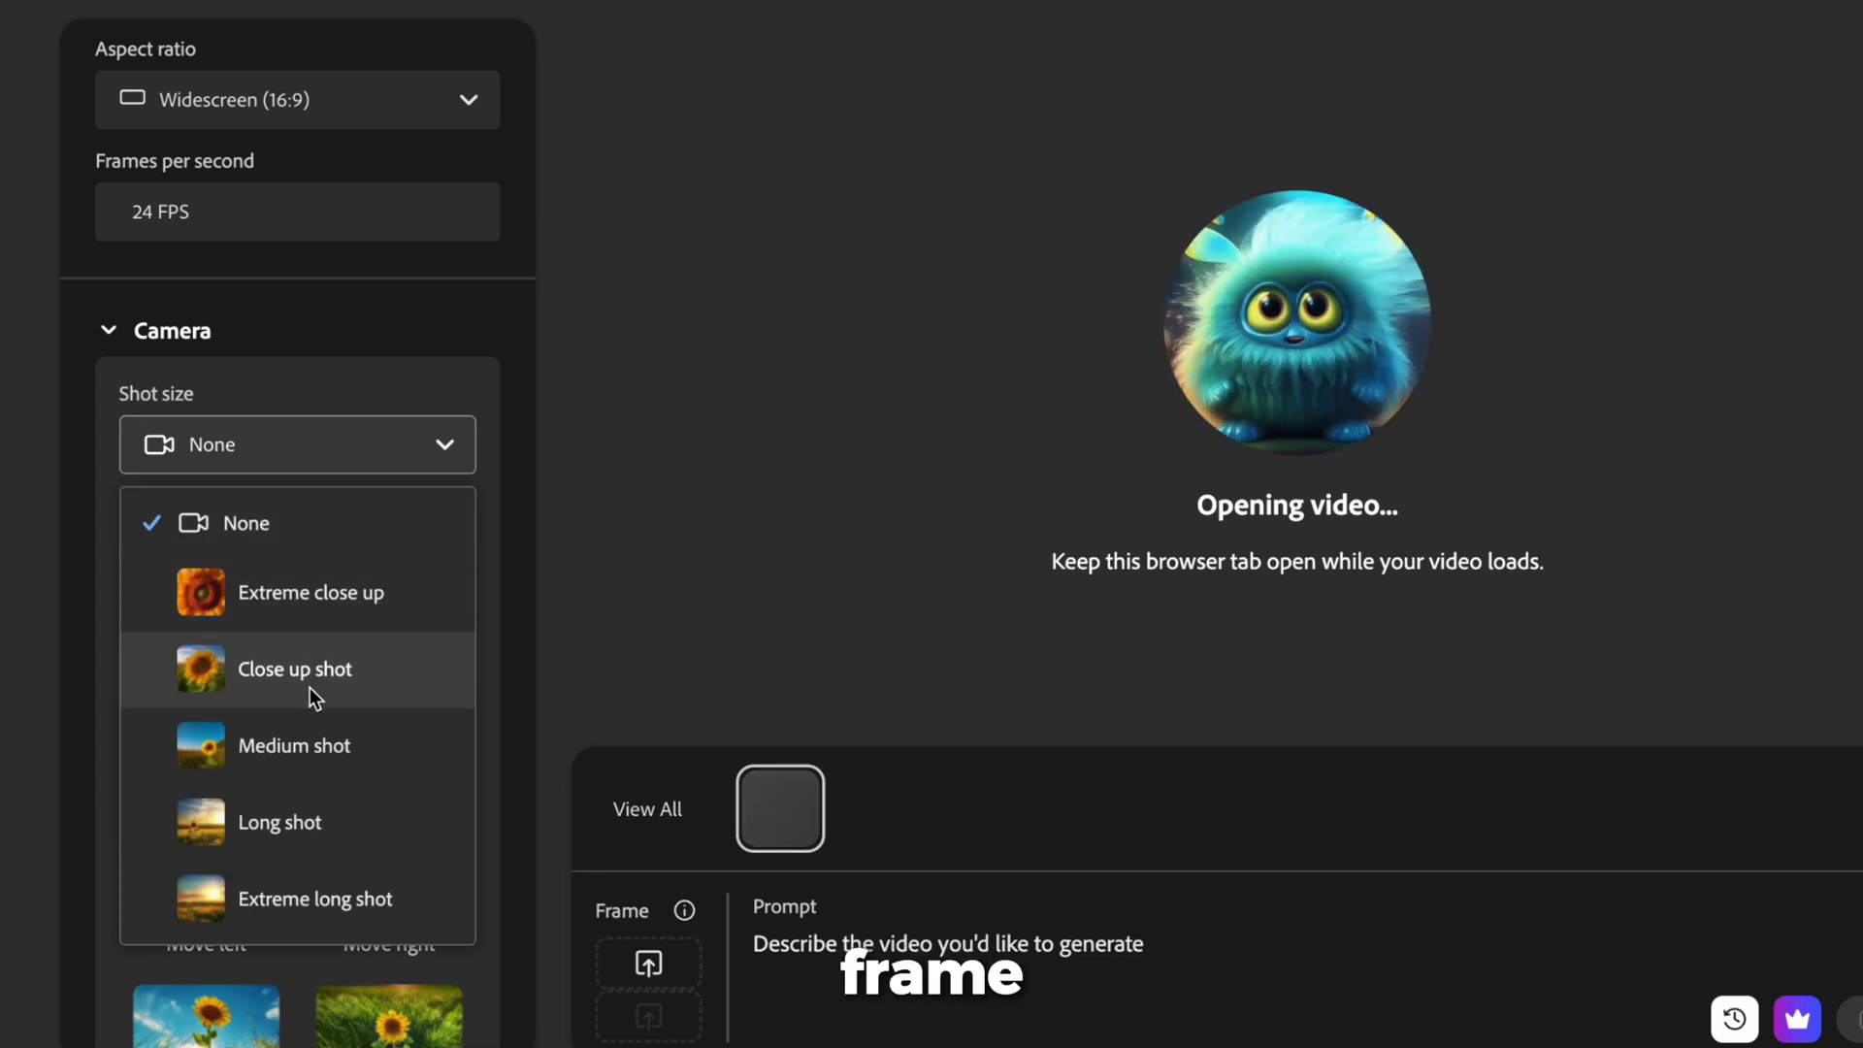
scroll(462, 555, down, 2)
click(448, 418)
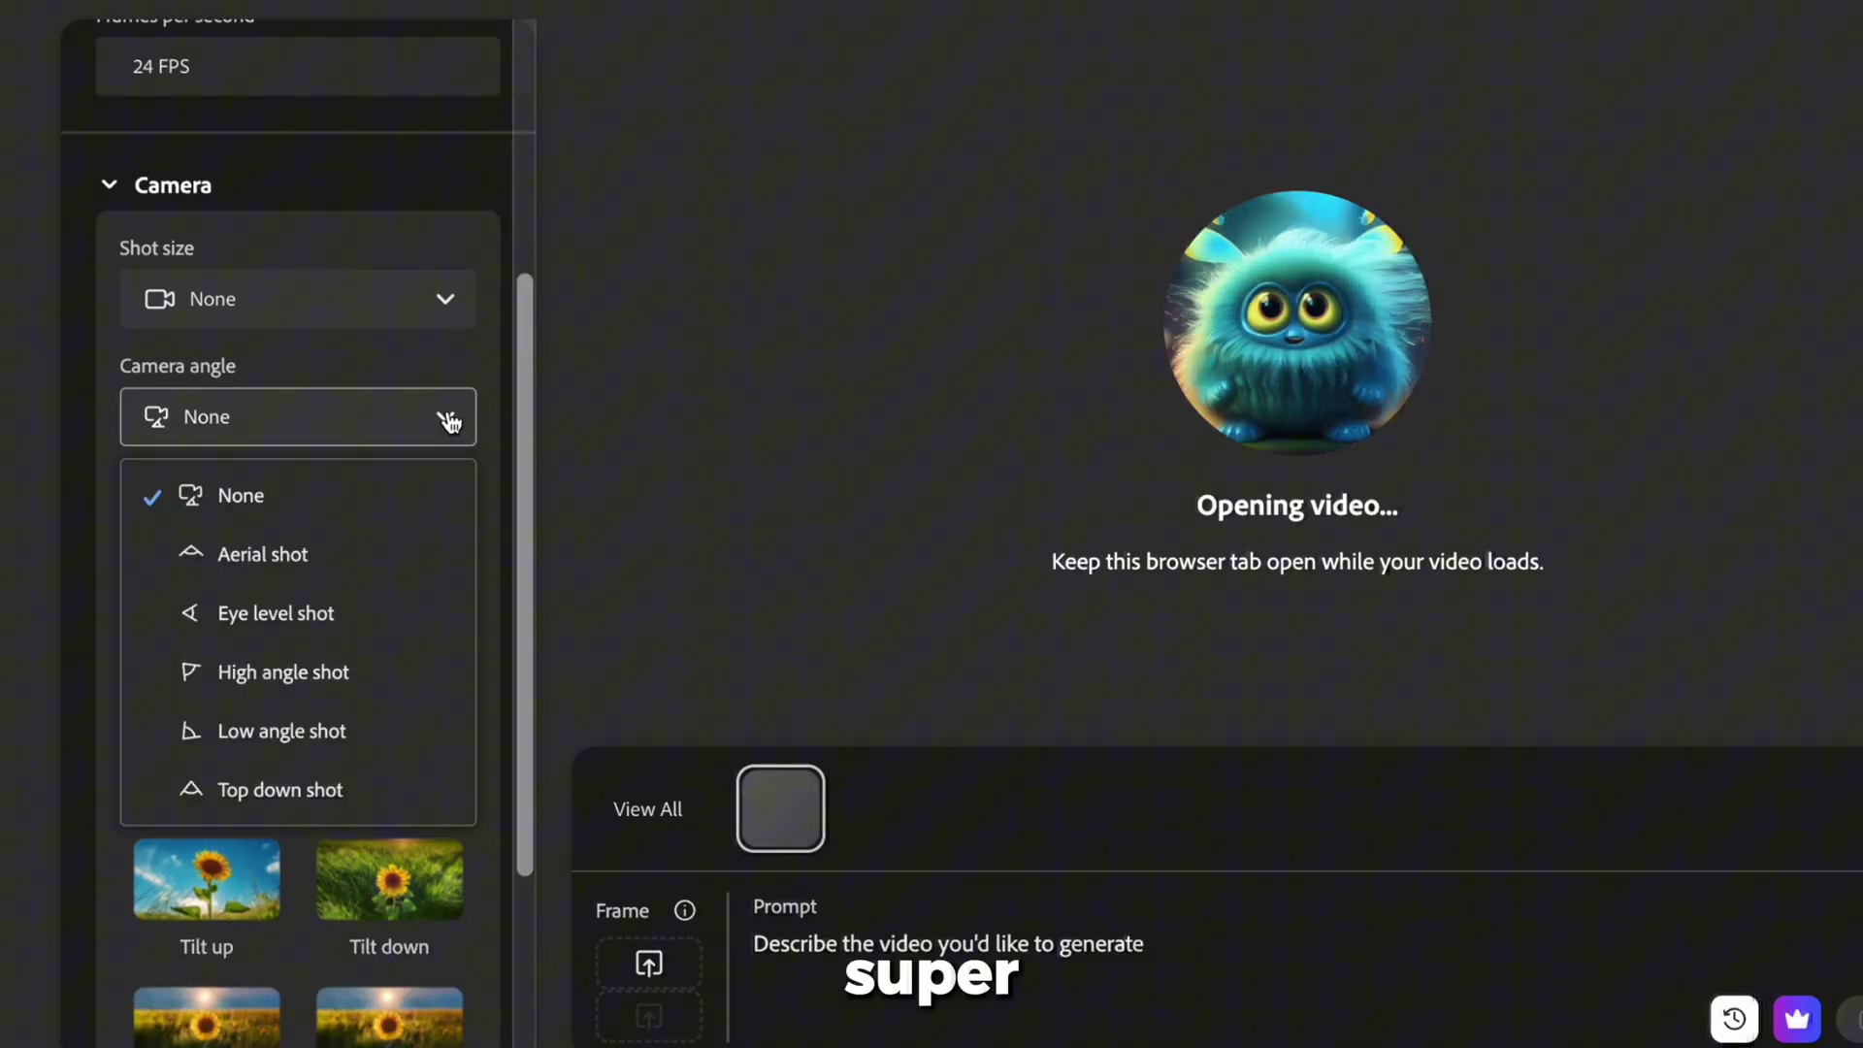
click(499, 573)
scroll(485, 592, down, 3)
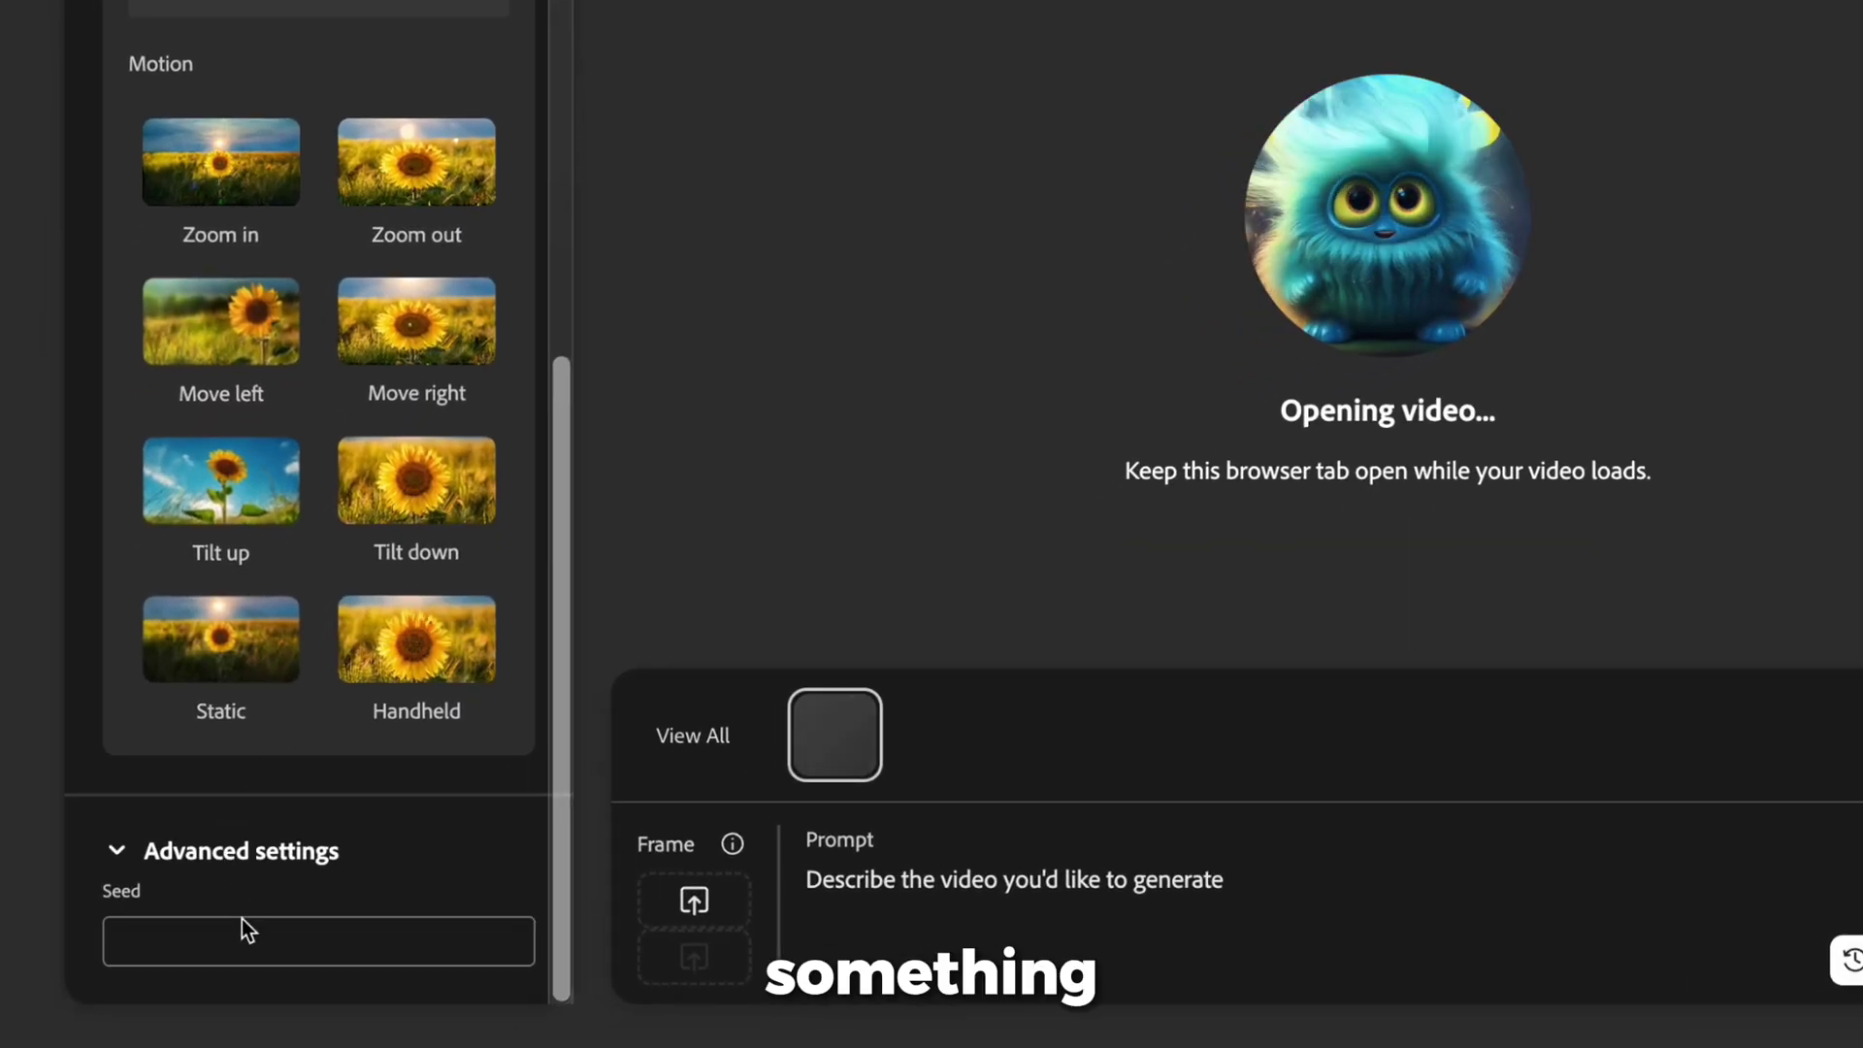
- Select the Seed field, then the Prompt box for the glowing-snowflakes twilight zoom-in description
click(245, 922)
click(445, 871)
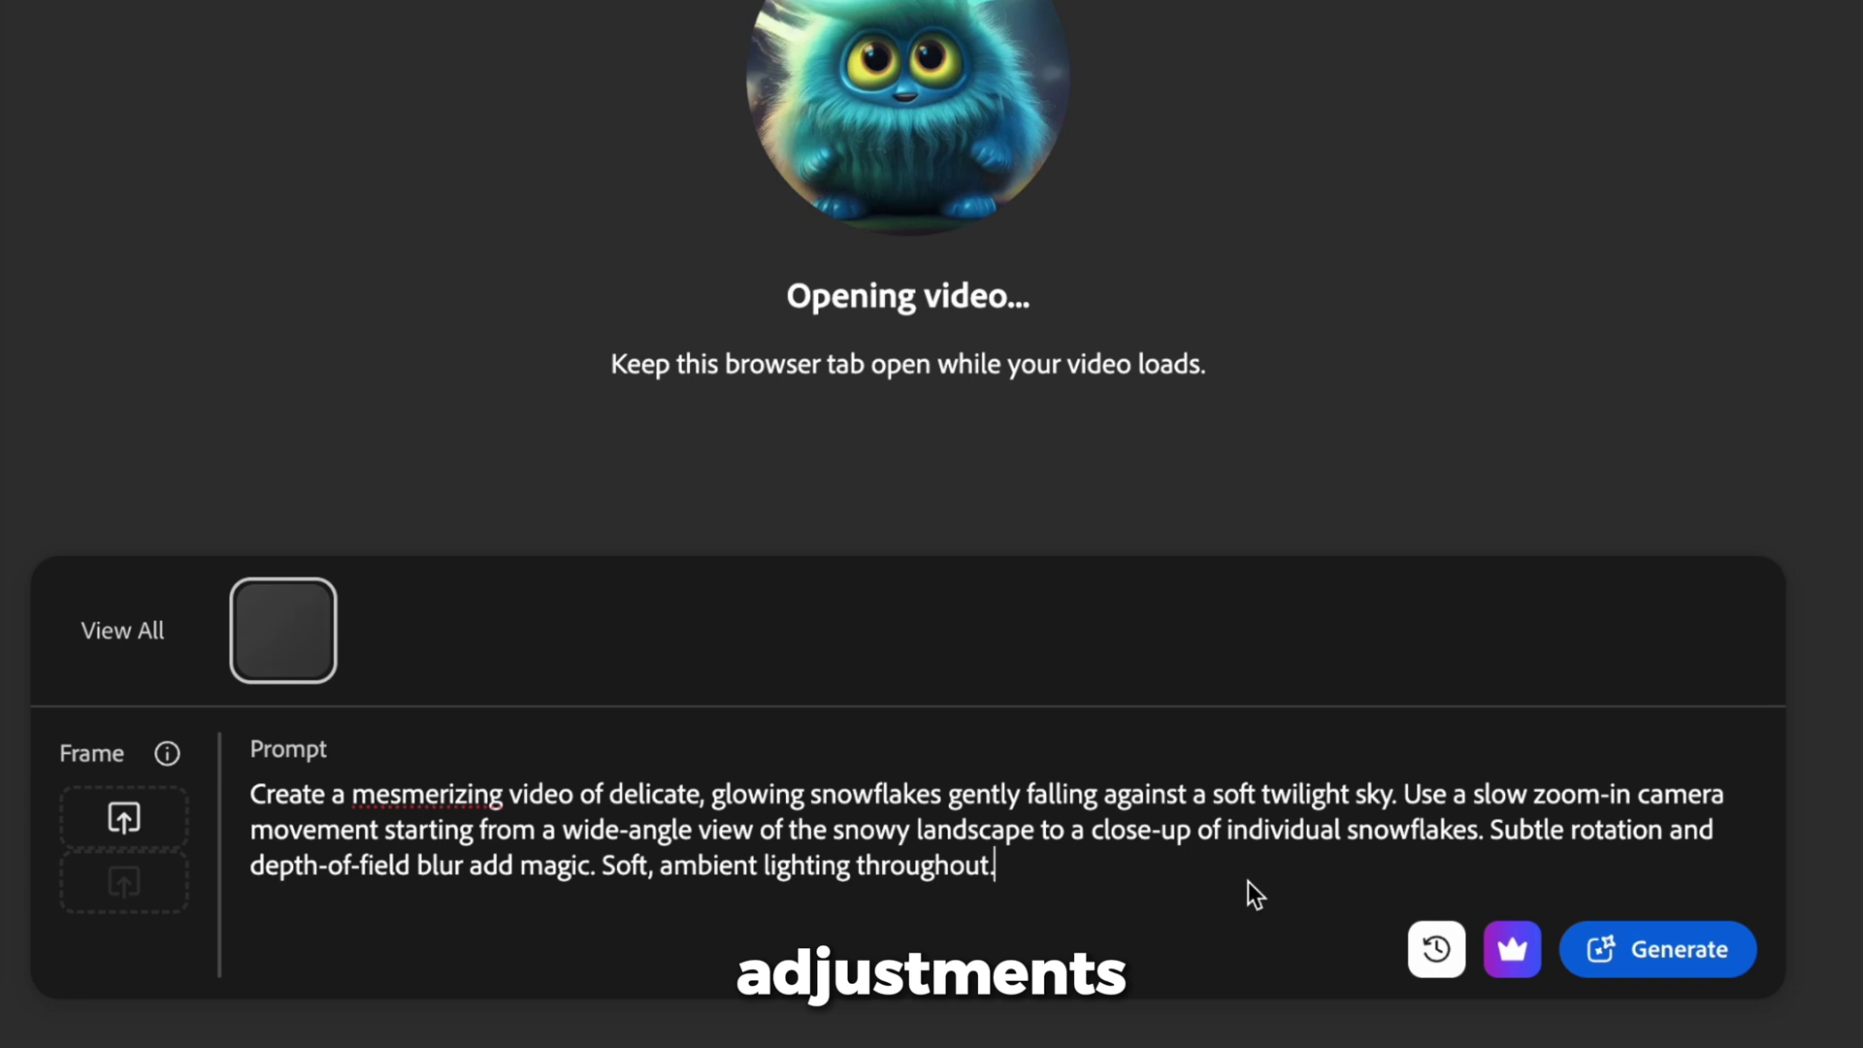
- Generate the 5-second snowflake video and replay the finished clip
click(1669, 949)
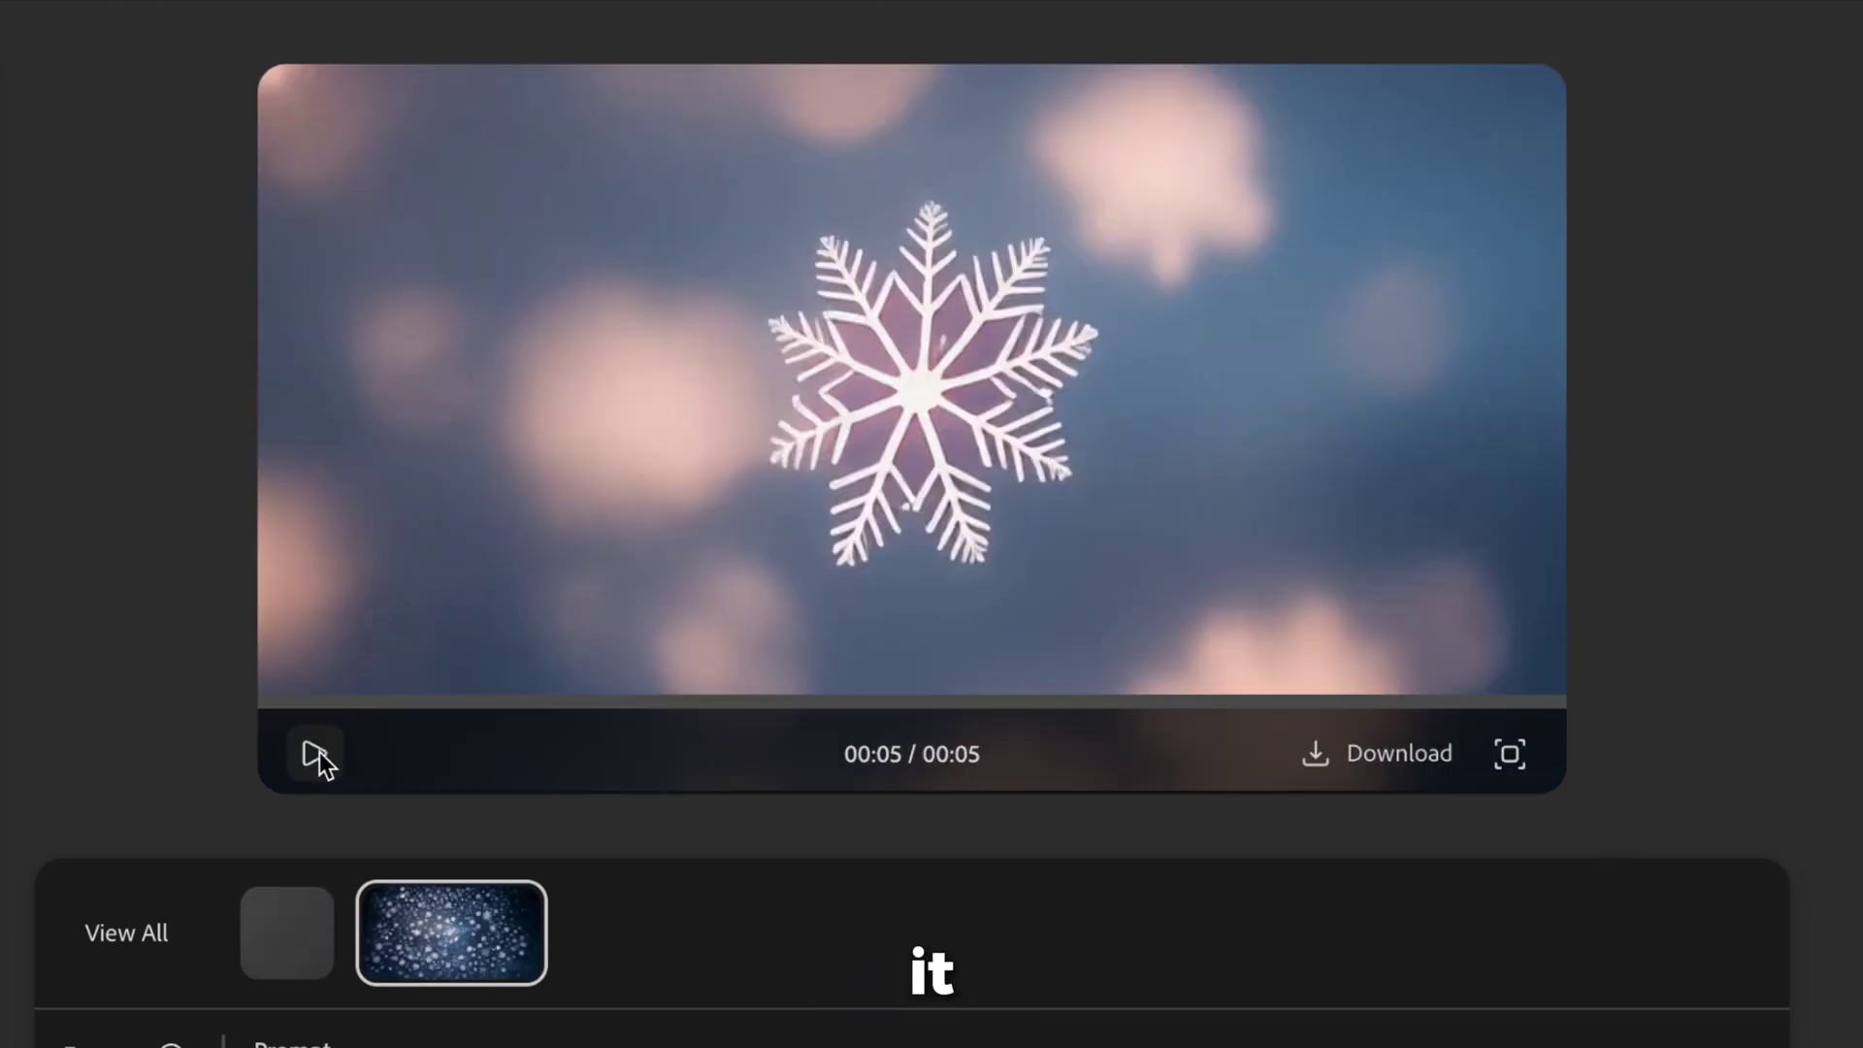
click(316, 754)
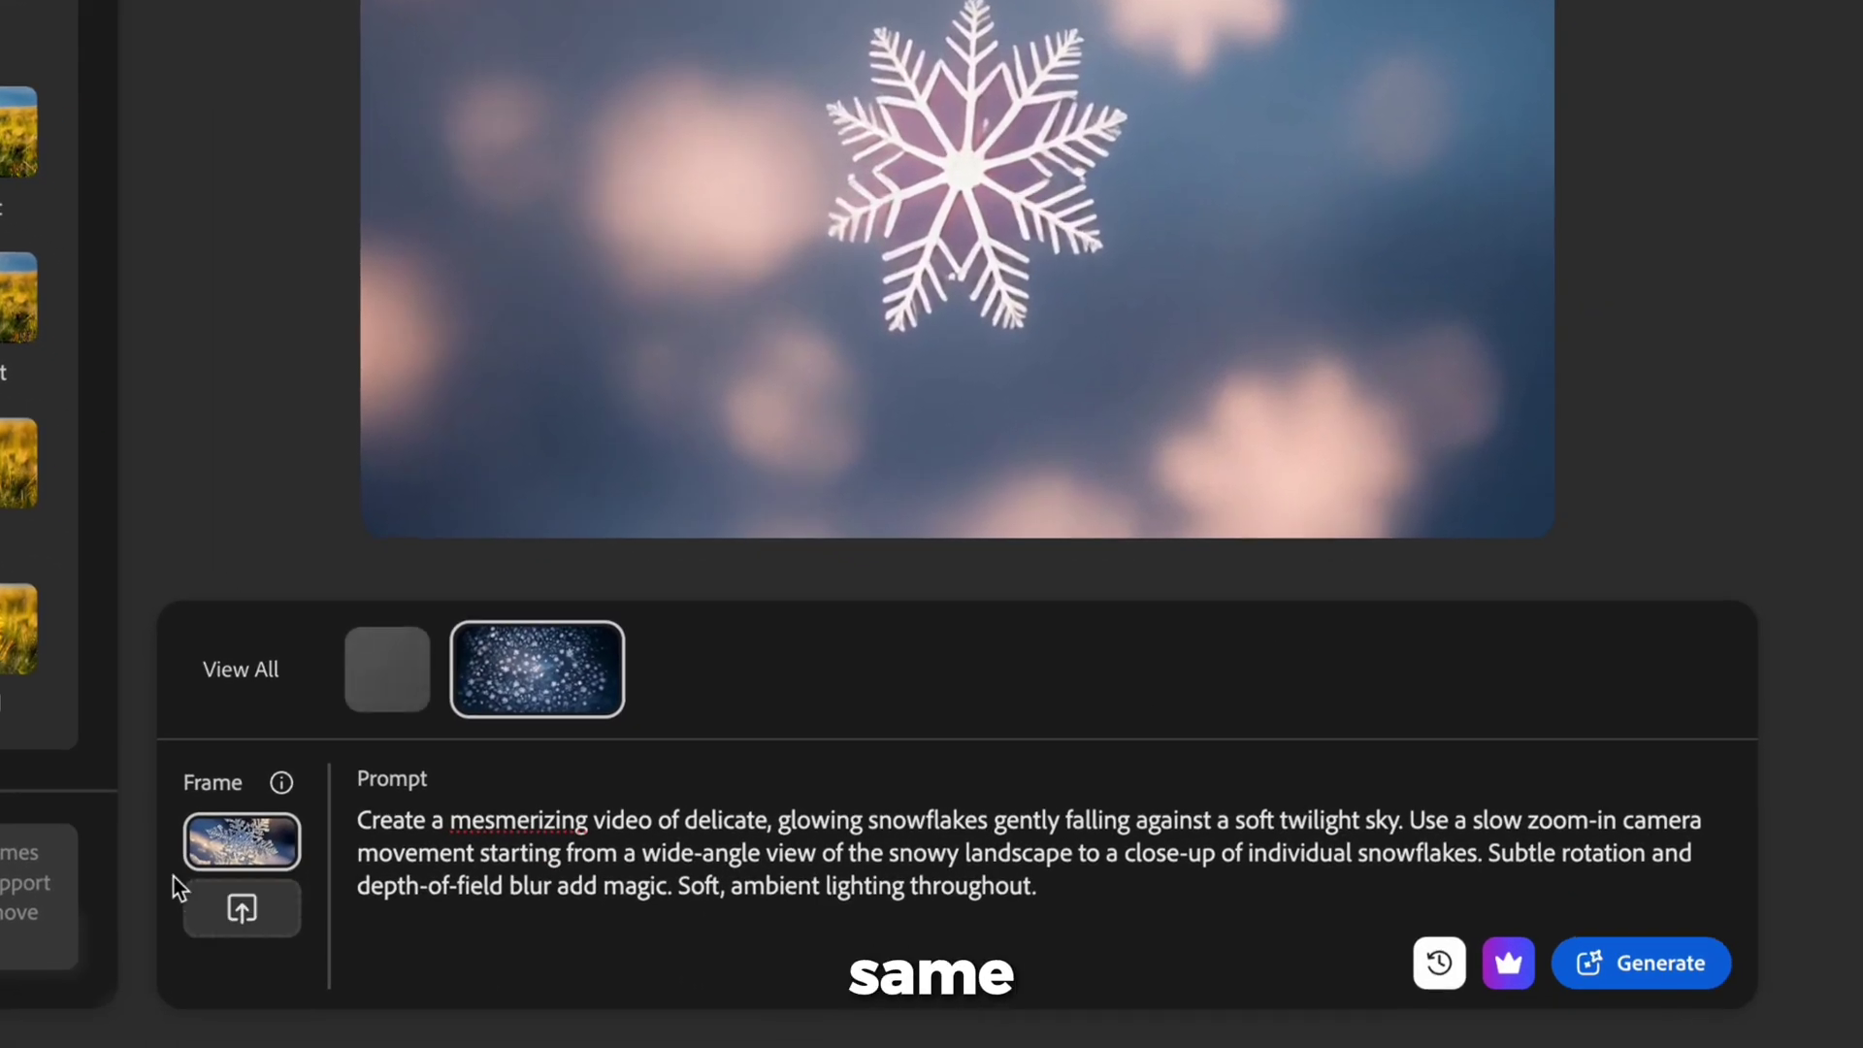
- Generate a new snowflake video using the attached snowflake photo as the first frame
click(1665, 969)
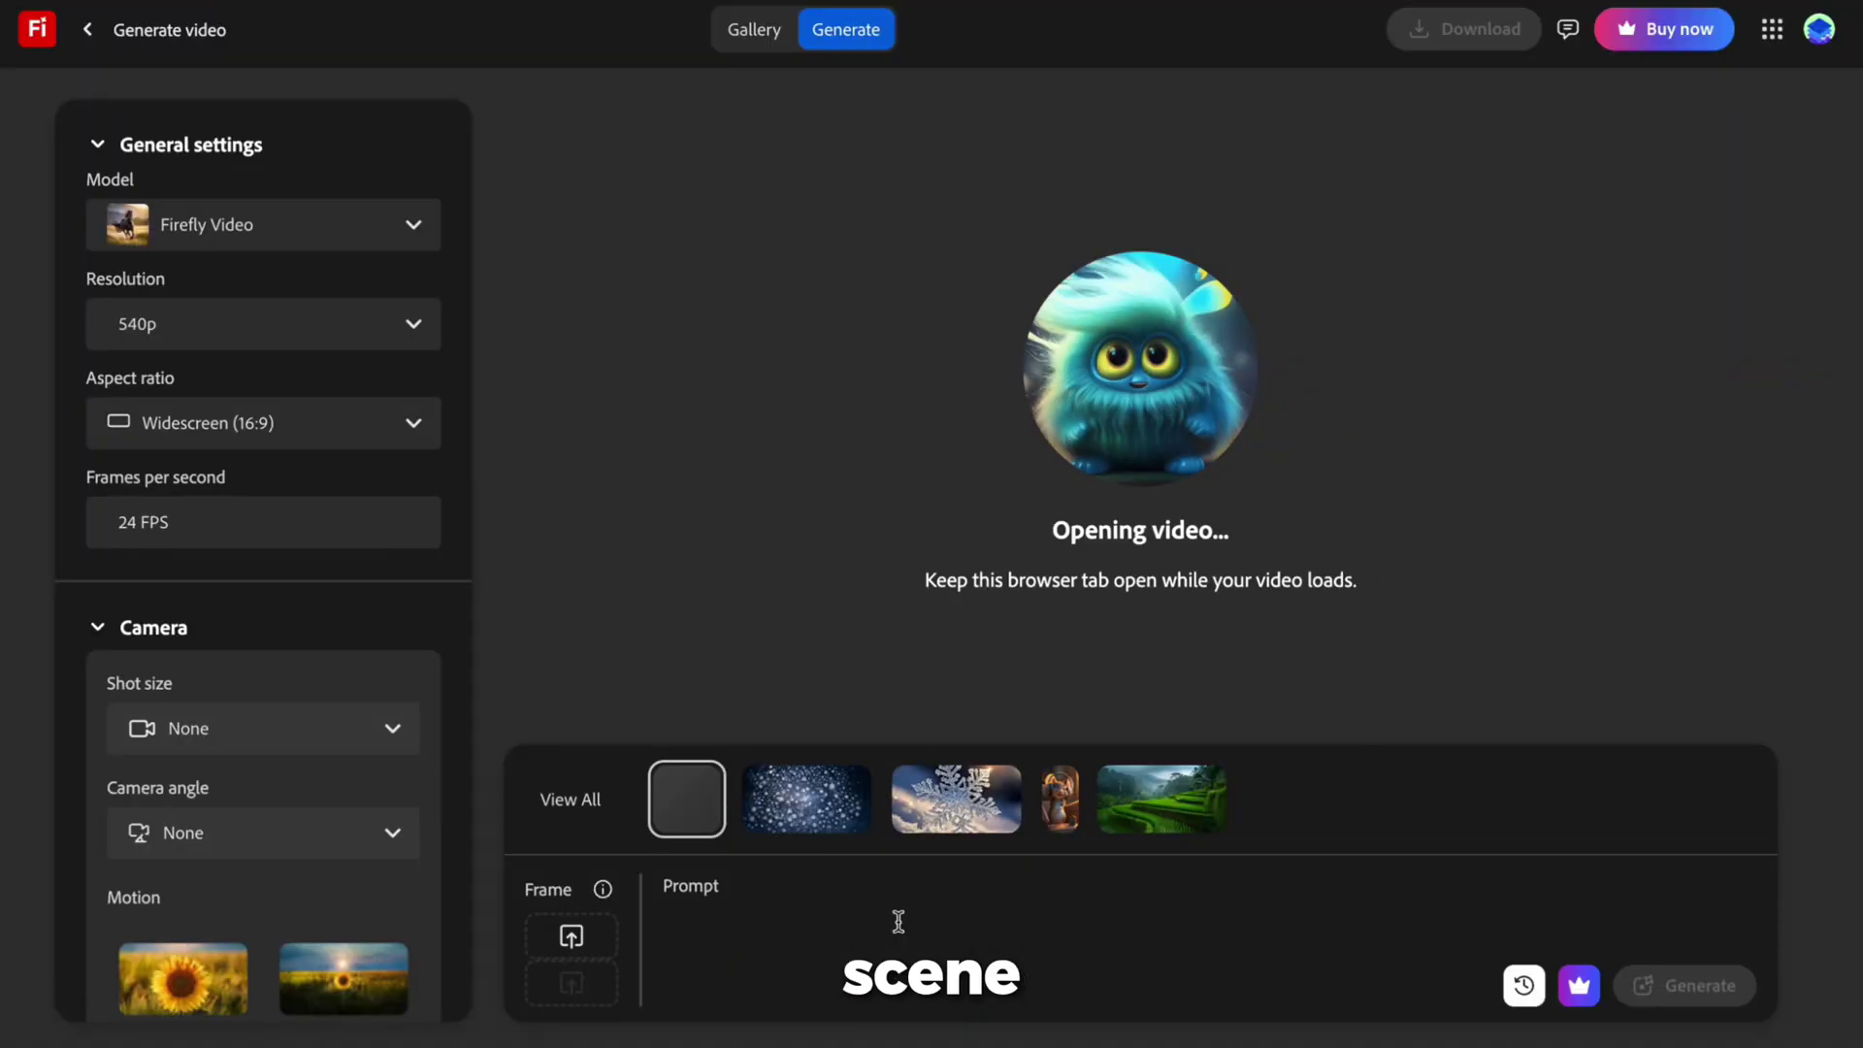
text(Create a playful animation of a cartoon rat wearing oversized, colorful headphones, grooving and dancing energetically on a small stage under vibrant disco lights. The camera slowly zooms in from a wide shot to focus on the rat's expressive face and rhythmic moves. Add dynamic shadows and lively background music waves.)
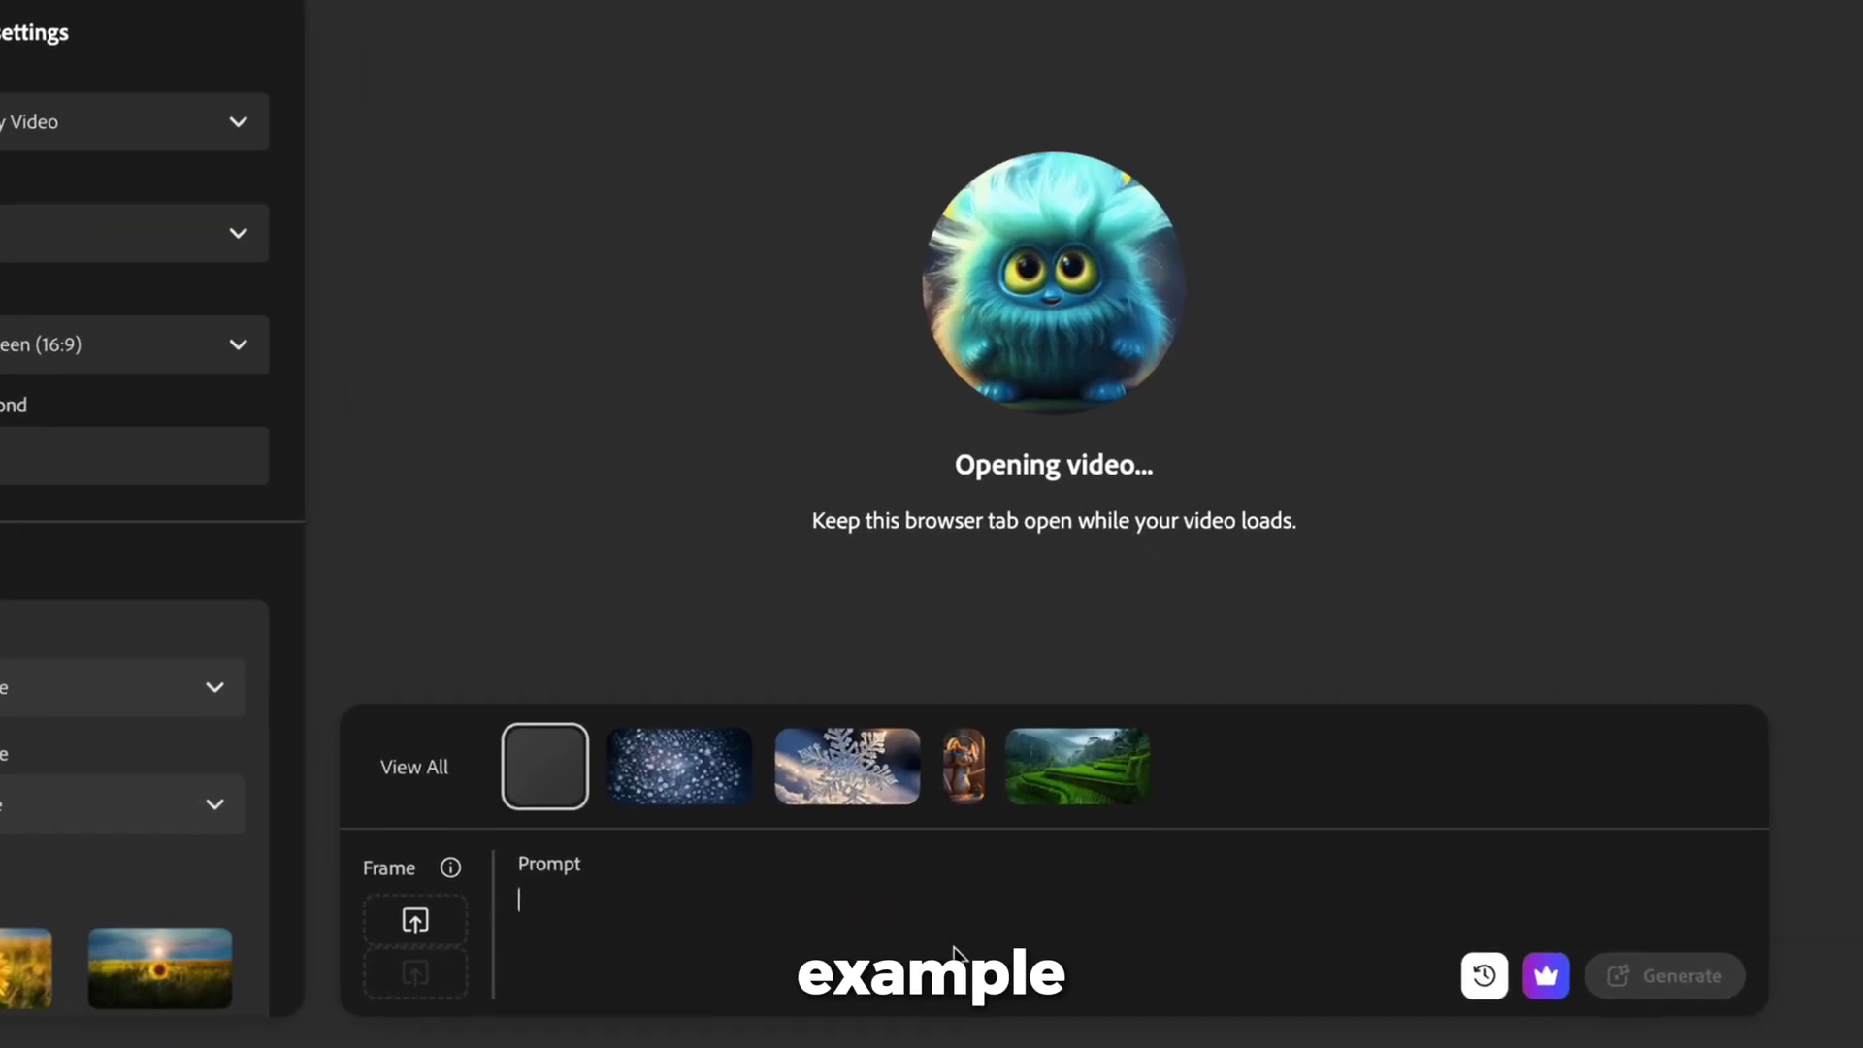
- Paste the scene description ending 'cleats covered in flowers, floating in clouds' into the prompt
text("Close-up time lapse of a rosebud slowly blooming)
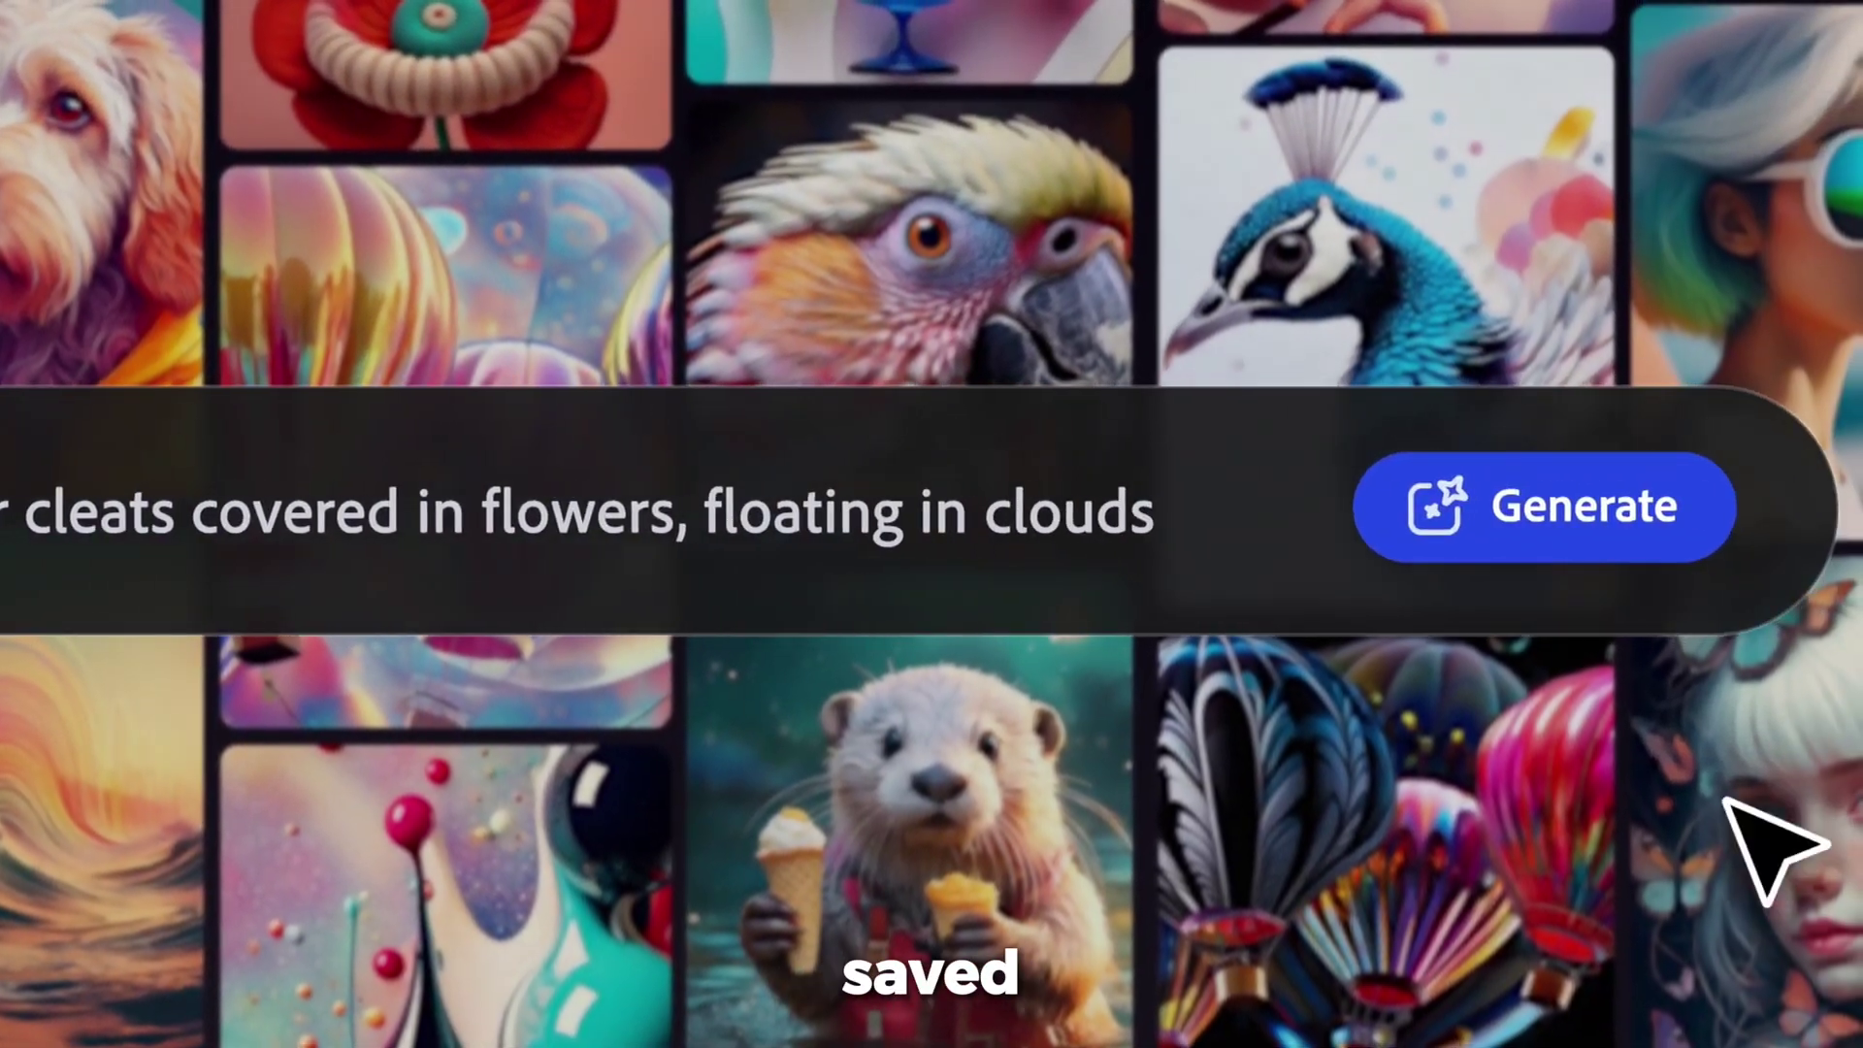
- Generate four Firefly Image 3 Square (1:1) images of flower-covered soccer cleats floating in clouds
click(1603, 544)
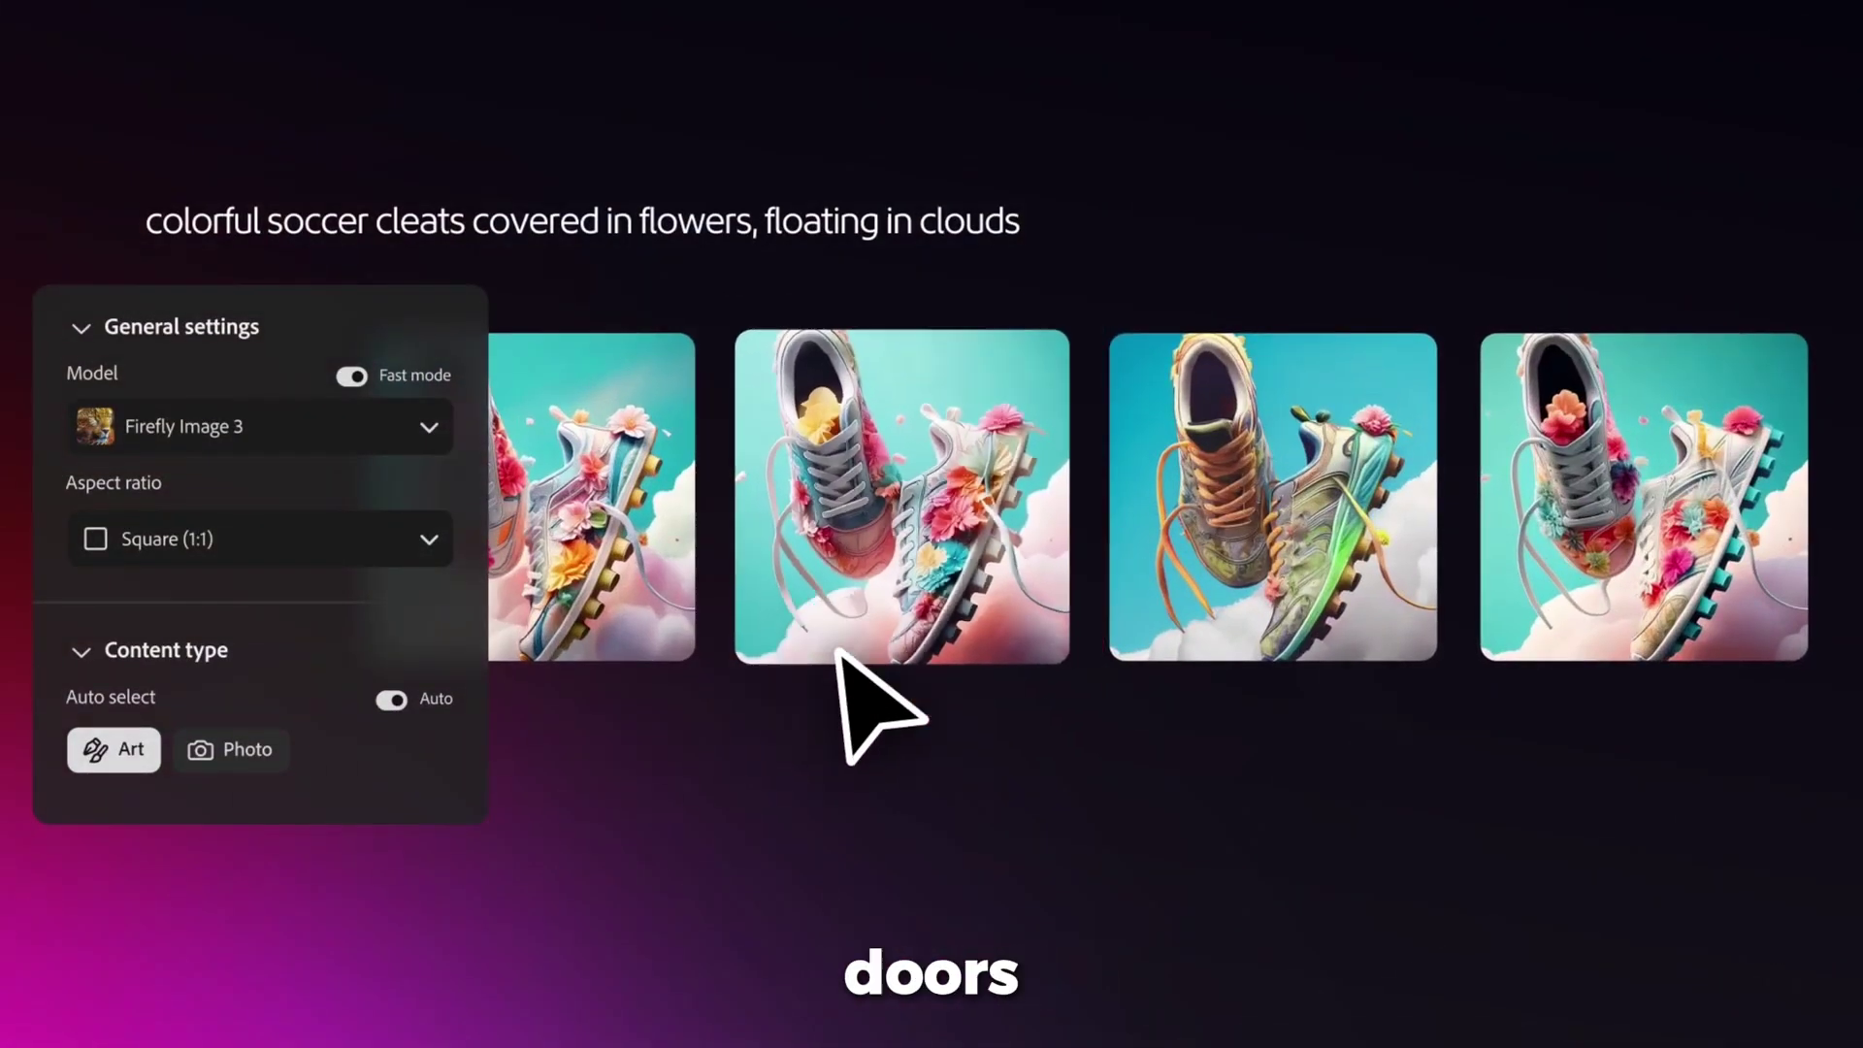